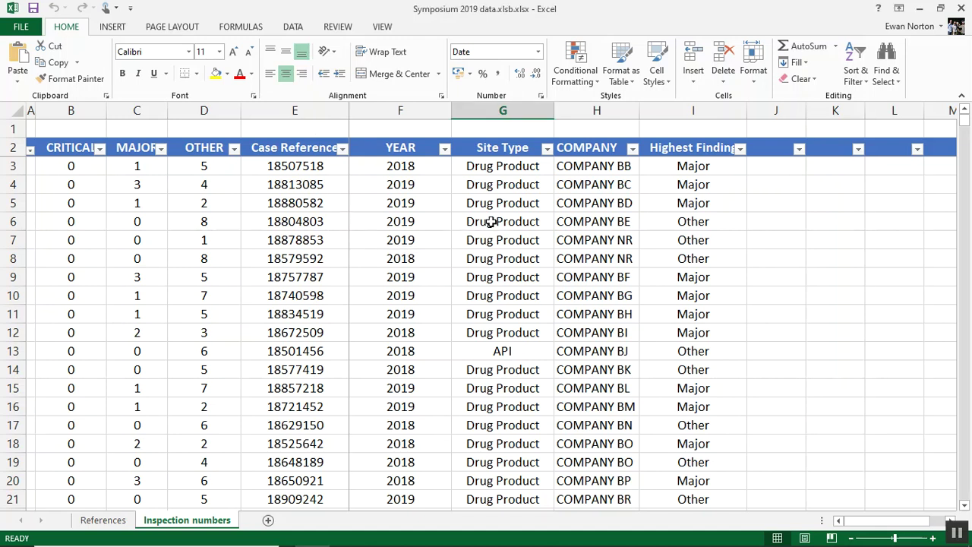
Start a PivotChart from the inspection table range B2:I459, placed on a new worksheet
{"action": "left_click", "coordinate": [491, 222]}
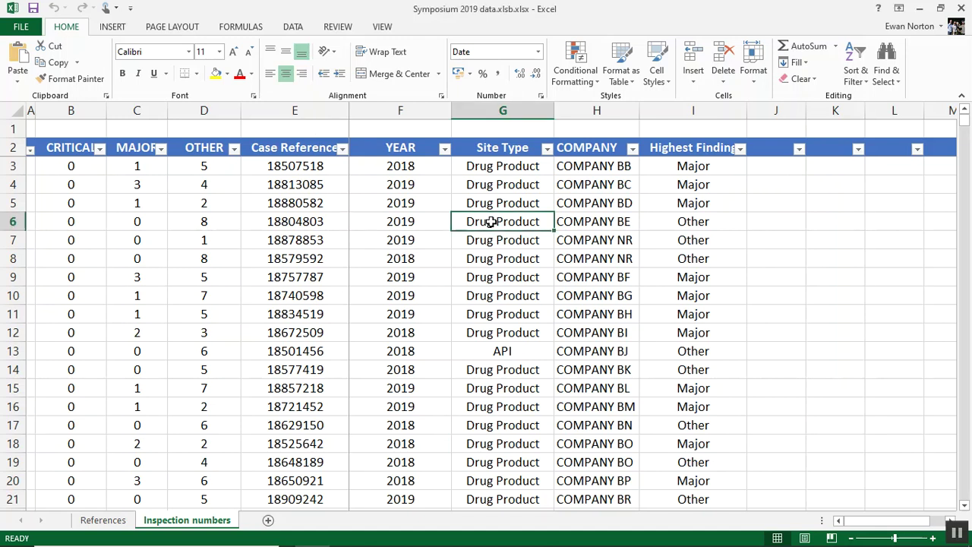
{"action": "left_click", "coordinate": [111, 29]}
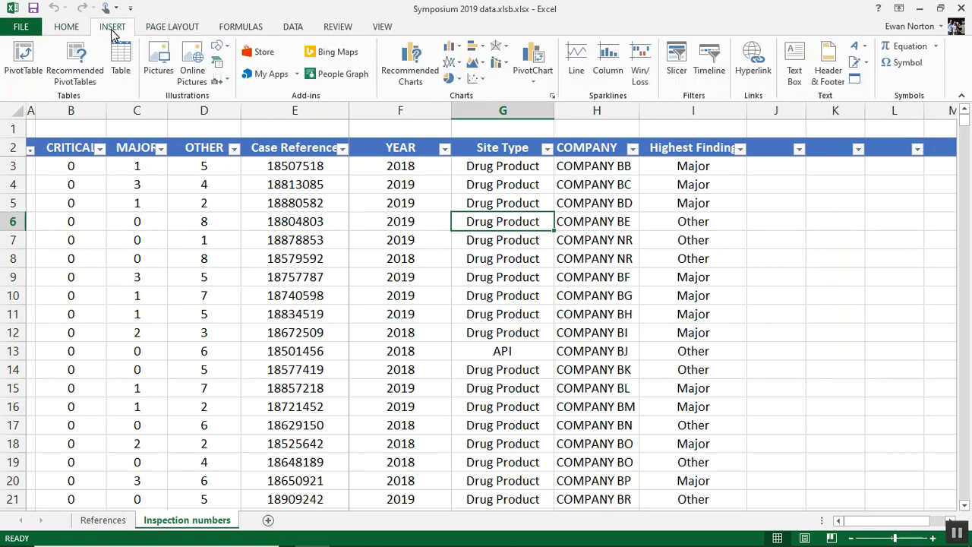
{"action": "left_click", "coordinate": [536, 58]}
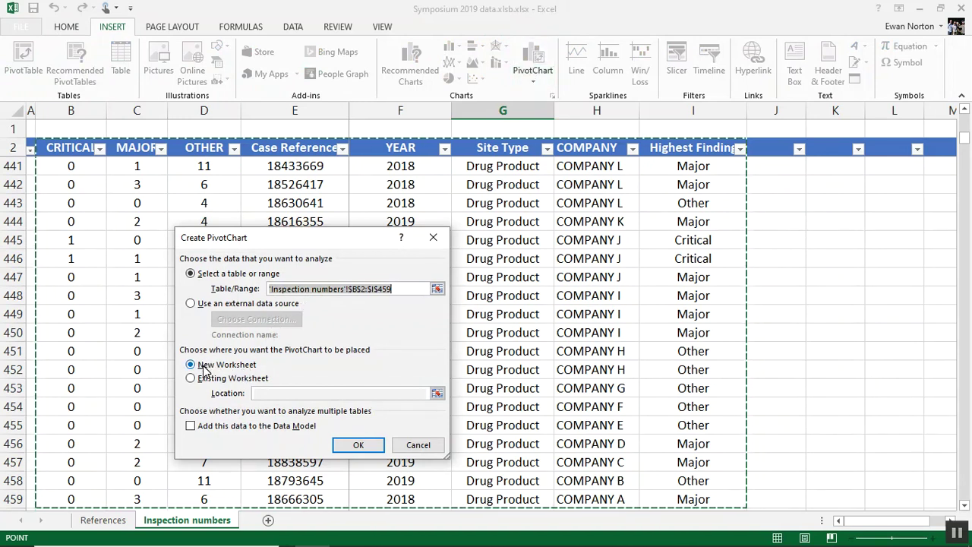
Create the blank PivotChart on new Sheet12 and select it to show its field list
{"action": "left_click", "coordinate": [371, 450]}
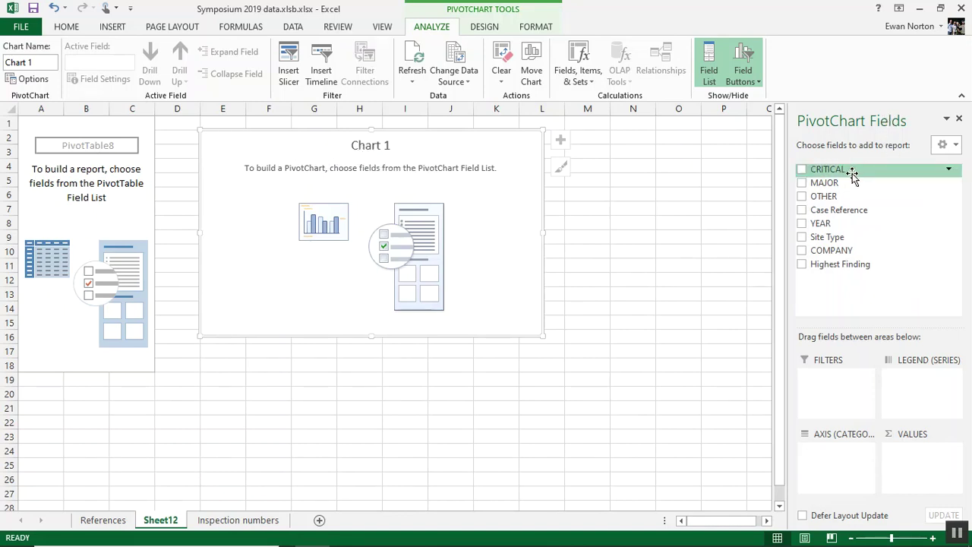
{"action": "left_click", "coordinate": [631, 205]}
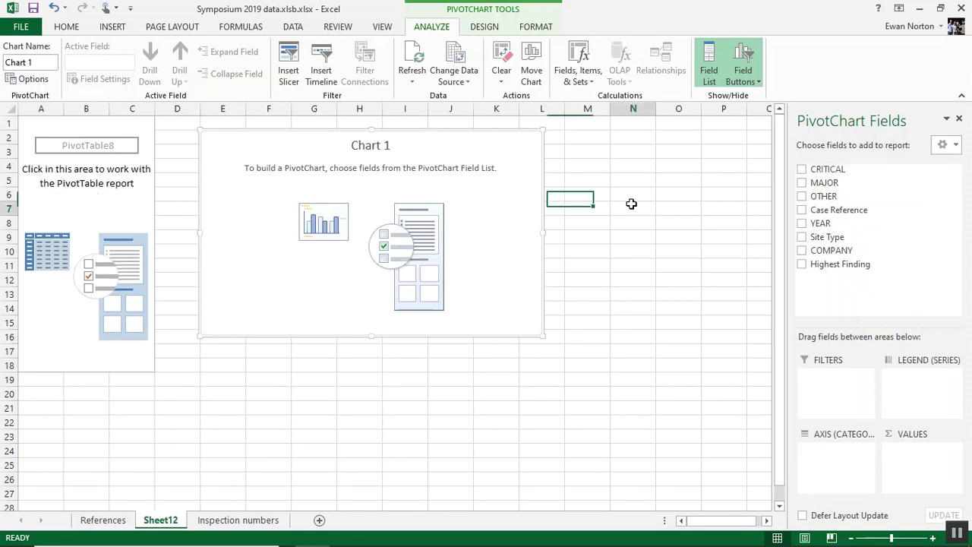
{"action": "left_click", "coordinate": [483, 207]}
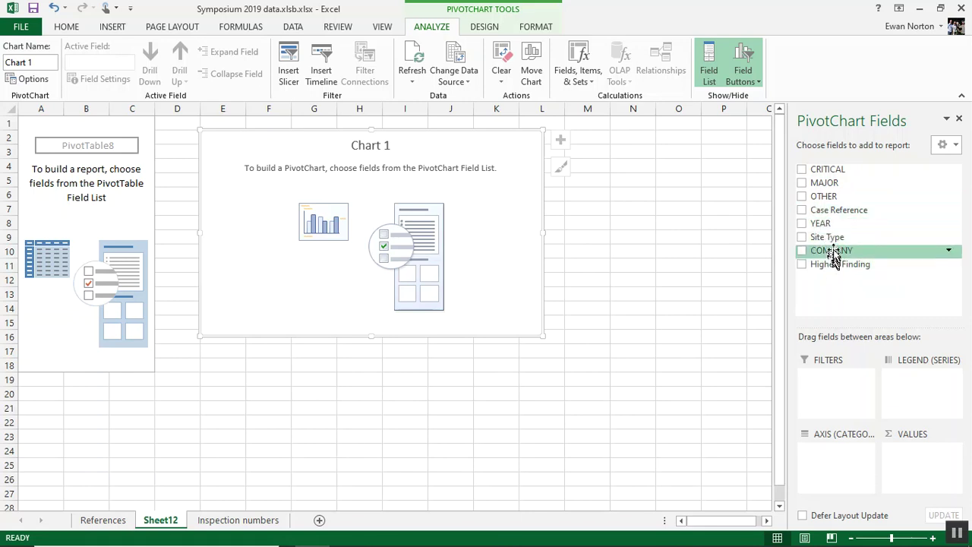
Chart the Count of Site Type as a single Total bar labelled 457
{"action": "left_click_drag", "start_coordinate": [835, 237], "coordinate": [912, 459]}
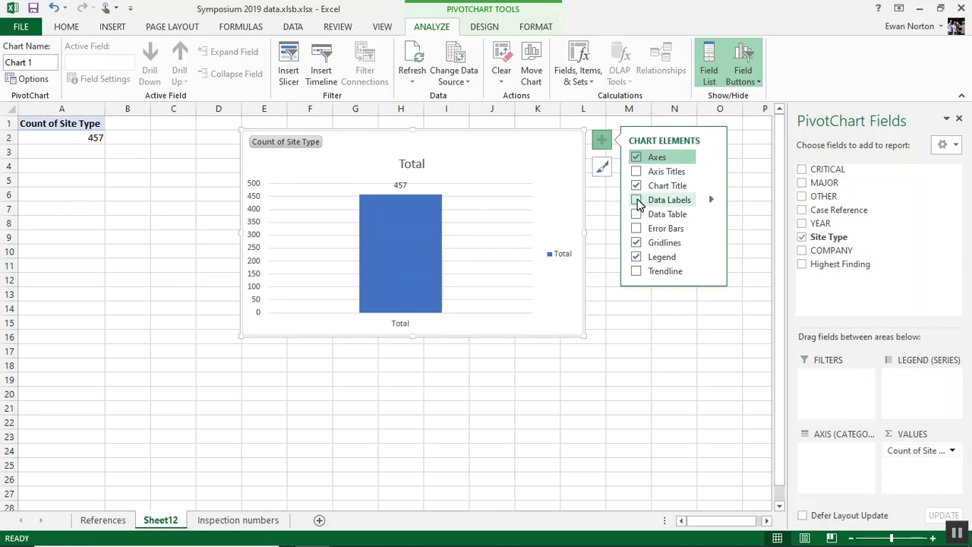
{"action": "left_click", "coordinate": [638, 323]}
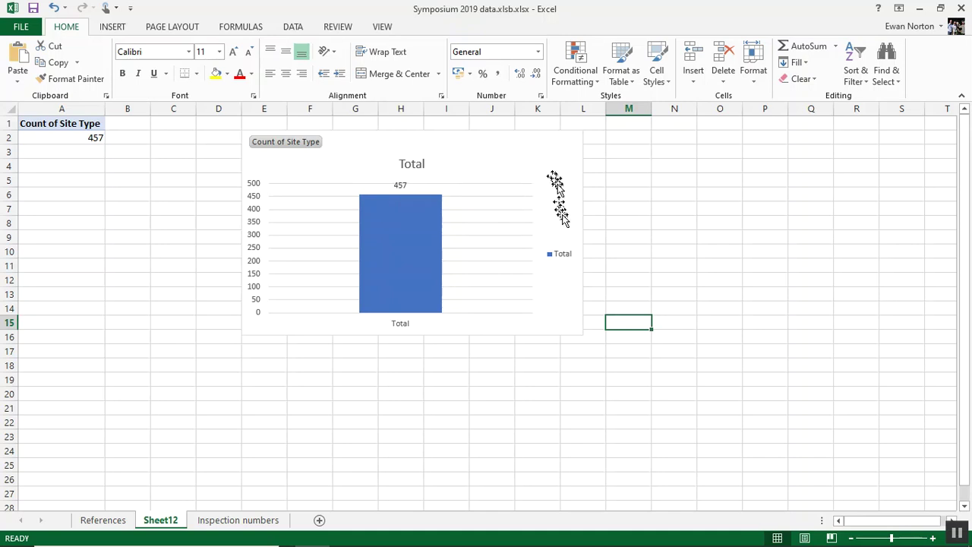
{"action": "left_click", "coordinate": [565, 209]}
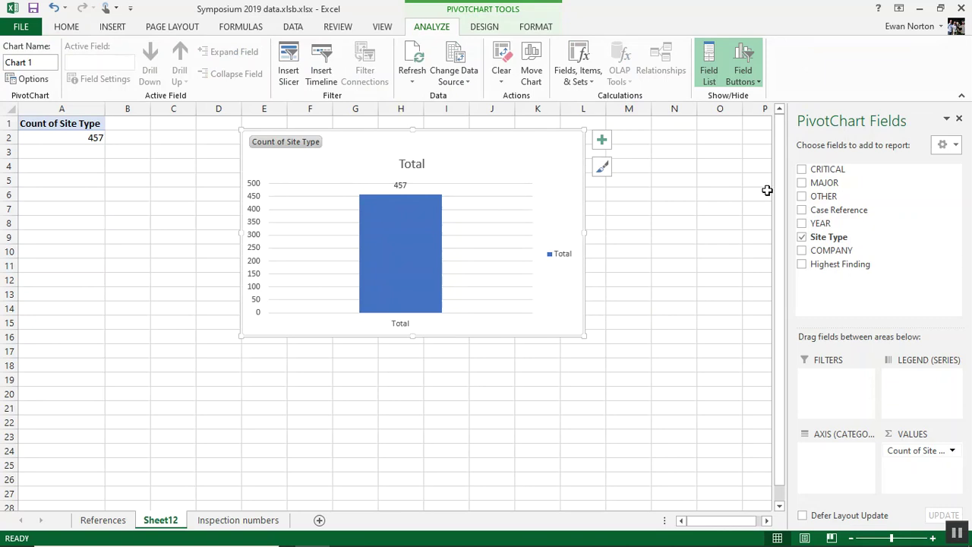
Group the counts by Site Type, then YEAR (Drug Product 6/280/153, API 1/13/4)
{"action": "left_click_drag", "start_coordinate": [828, 237], "coordinate": [840, 467]}
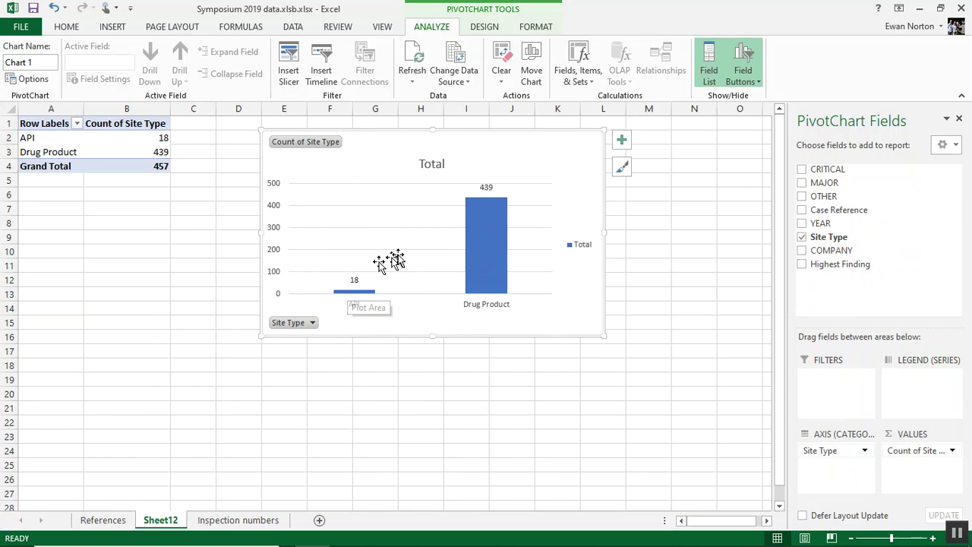
{"action": "mouse_move", "coordinate": [480, 242]}
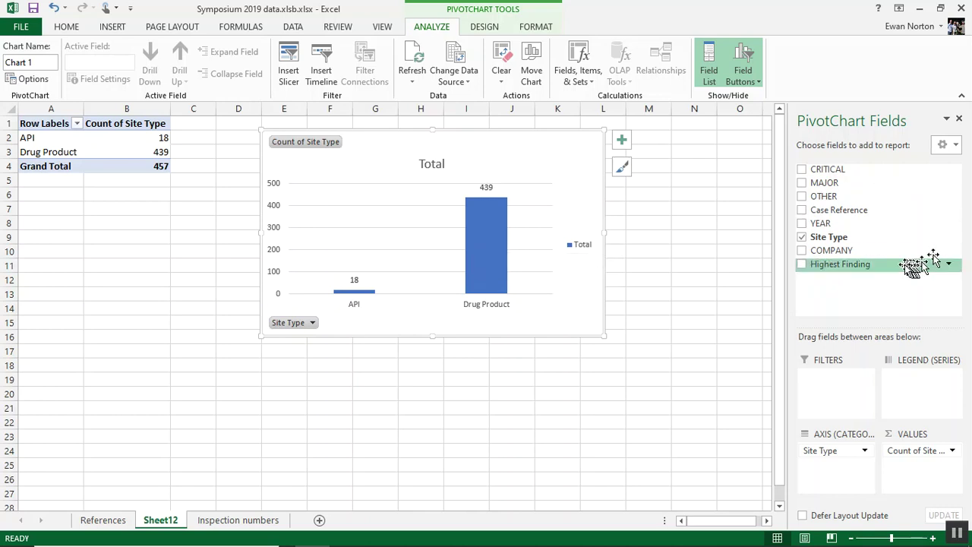
{"action": "left_click_drag", "start_coordinate": [823, 226], "coordinate": [343, 304]}
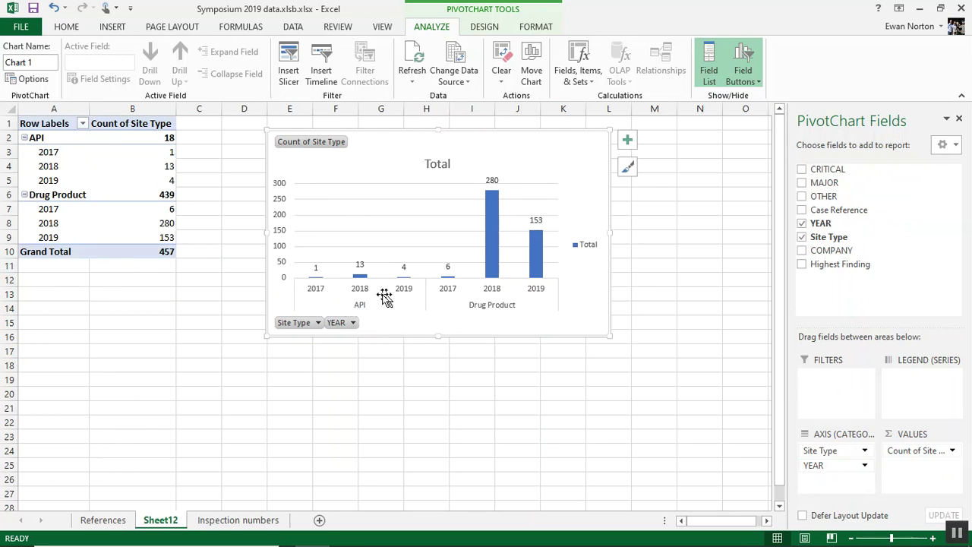
Plot YEAR along the axis with API and Drug Product as side-by-side legend series
{"action": "mouse_move", "coordinate": [328, 285]}
{"action": "left_mouse_down"}
{"action": "mouse_move", "coordinate": [418, 266]}
{"action": "mouse_move", "coordinate": [373, 306]}
{"action": "left_mouse_up"}
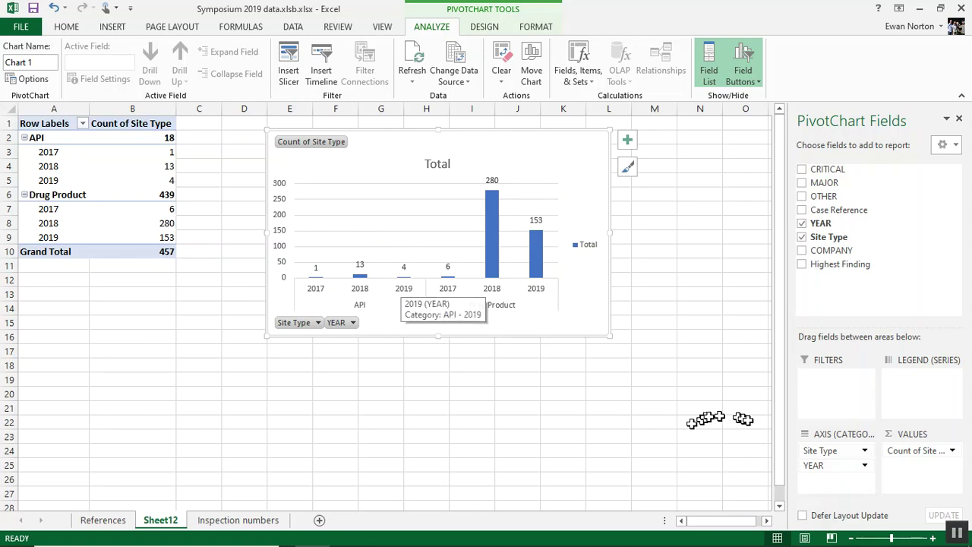
{"action": "left_click", "coordinate": [831, 466]}
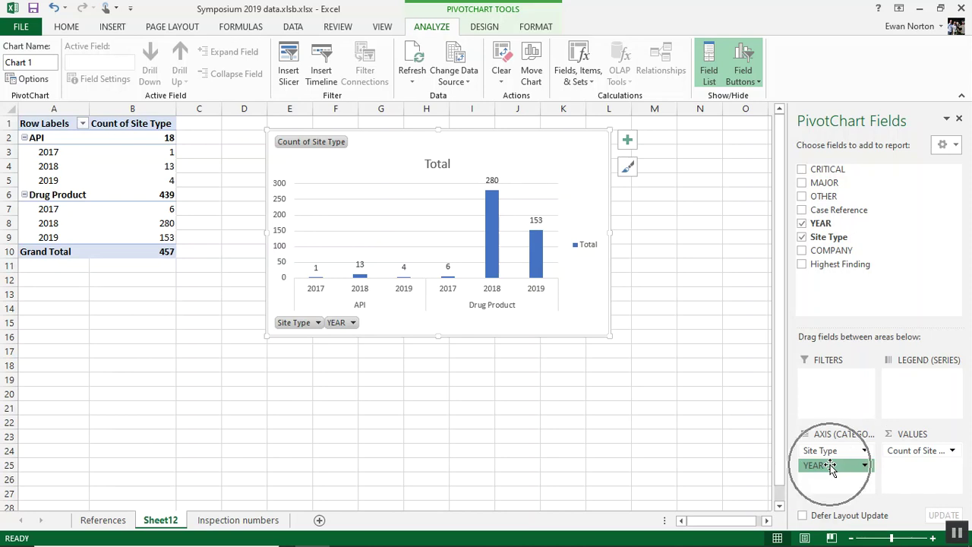
{"action": "left_click_drag", "start_coordinate": [834, 461], "coordinate": [831, 453]}
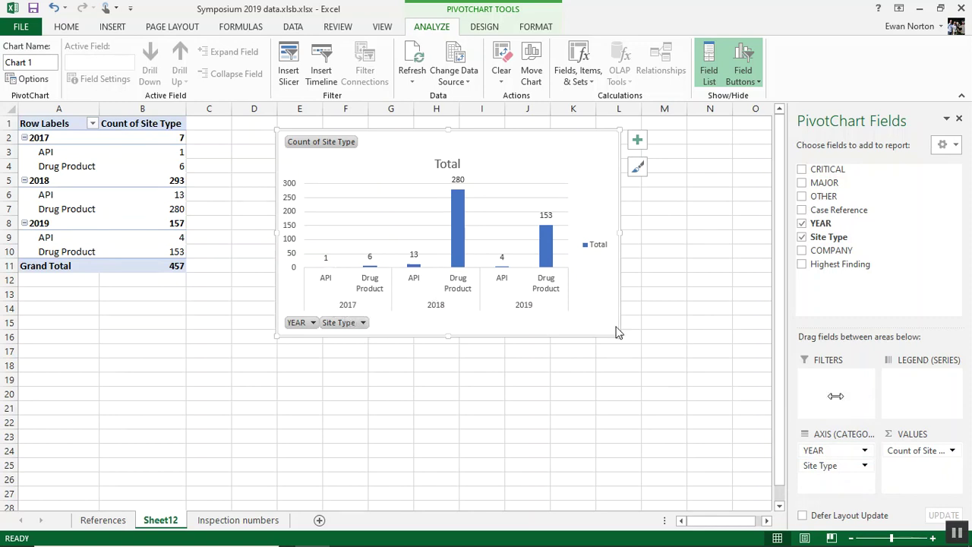
{"action": "left_click_drag", "start_coordinate": [831, 453], "coordinate": [899, 379]}
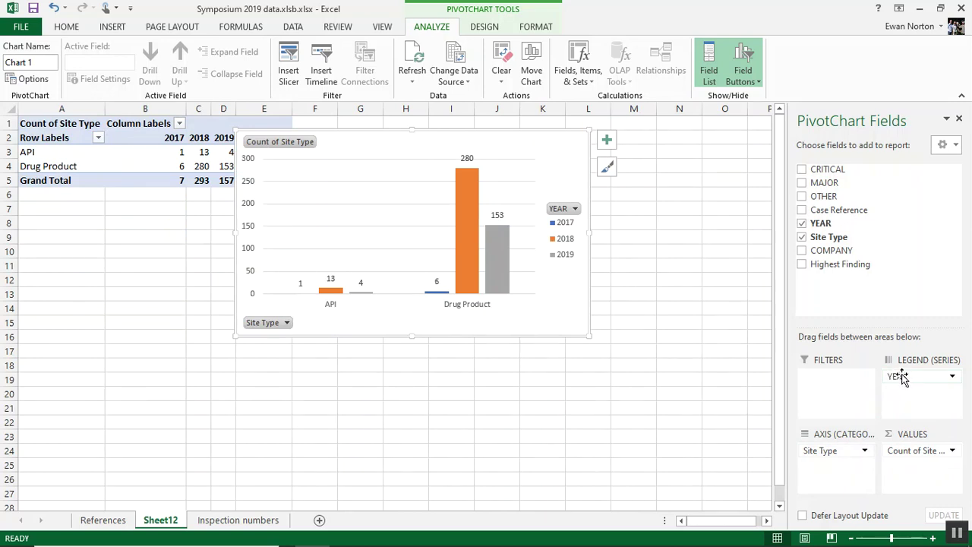
{"action": "mouse_move", "coordinate": [903, 380]}
{"action": "left_mouse_down"}
{"action": "mouse_move", "coordinate": [861, 445]}
{"action": "mouse_move", "coordinate": [832, 465]}
{"action": "mouse_move", "coordinate": [866, 452]}
{"action": "mouse_move", "coordinate": [896, 380]}
{"action": "left_mouse_up"}
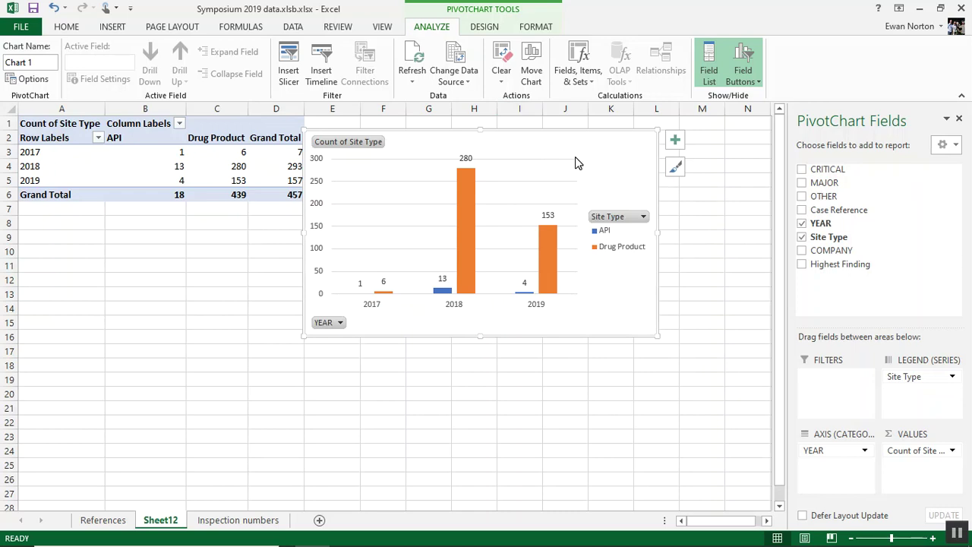
{"action": "left_click", "coordinate": [425, 27]}
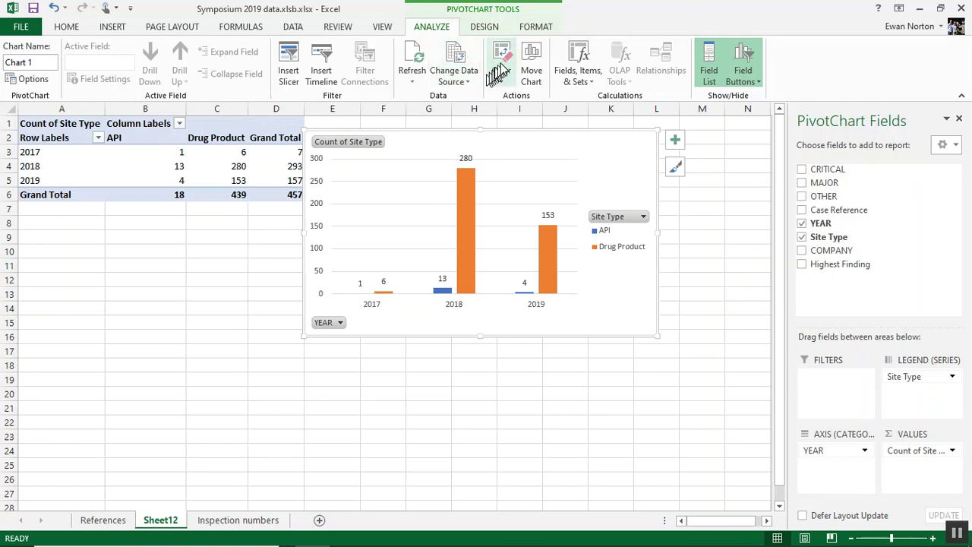
Clear all pivot fields, then sum CRITICAL, MAJOR and OTHER findings broken down by YEAR
{"action": "left_click", "coordinate": [501, 72]}
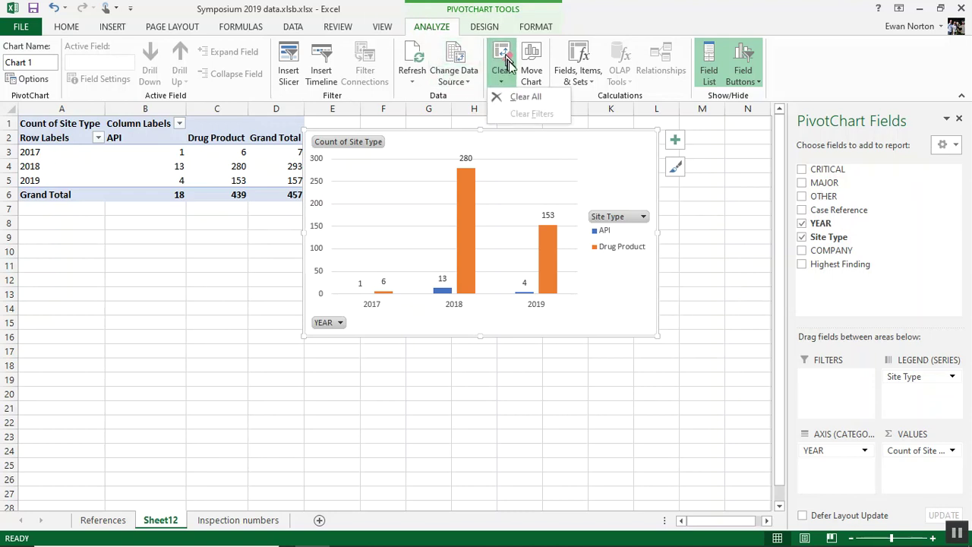
{"action": "left_click", "coordinate": [524, 97]}
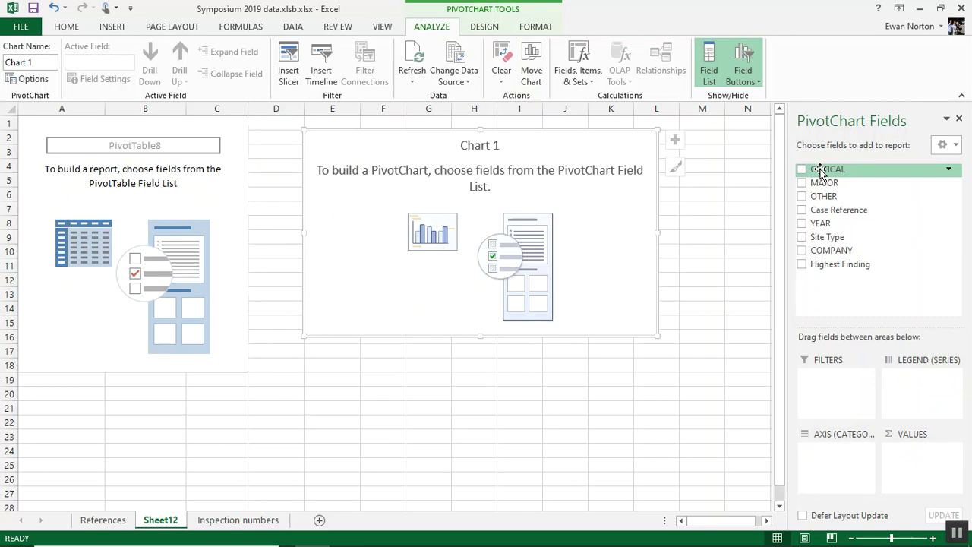
{"action": "left_click_drag", "start_coordinate": [820, 170], "coordinate": [911, 456]}
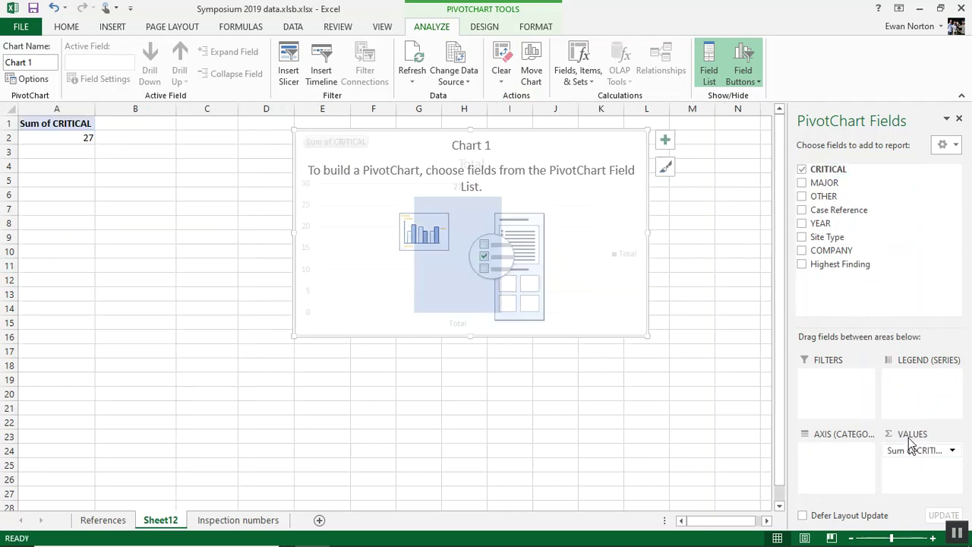
{"action": "left_click_drag", "start_coordinate": [826, 183], "coordinate": [915, 475]}
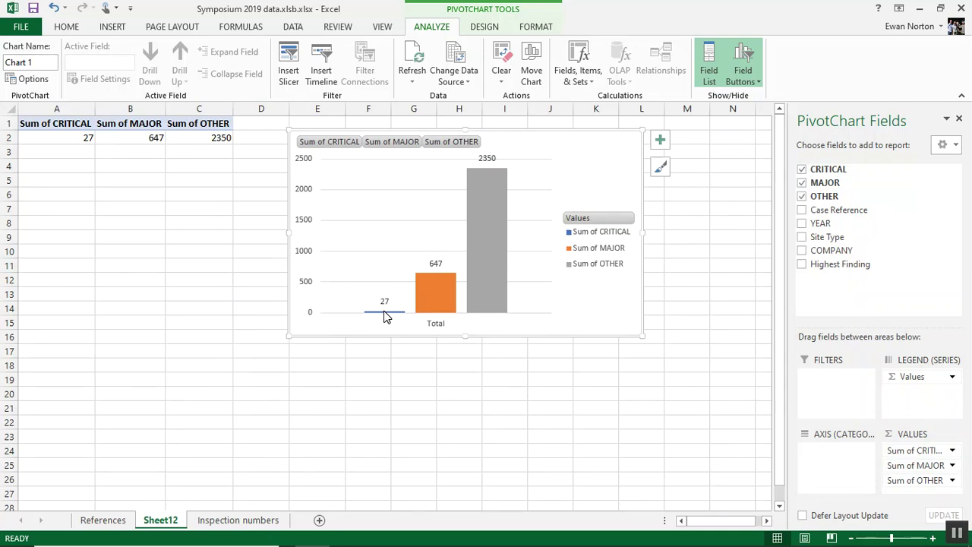
{"action": "mouse_move", "coordinate": [435, 285]}
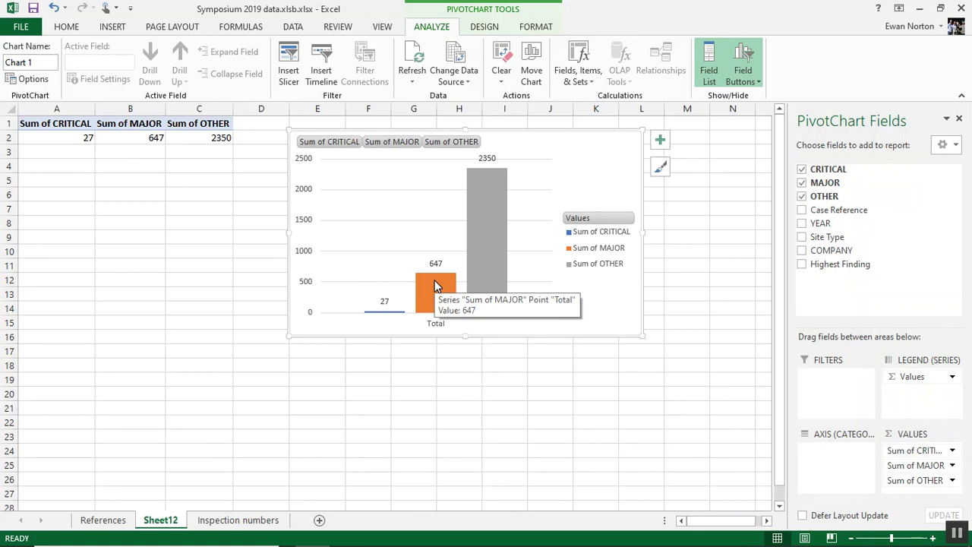
{"action": "mouse_move", "coordinate": [496, 187]}
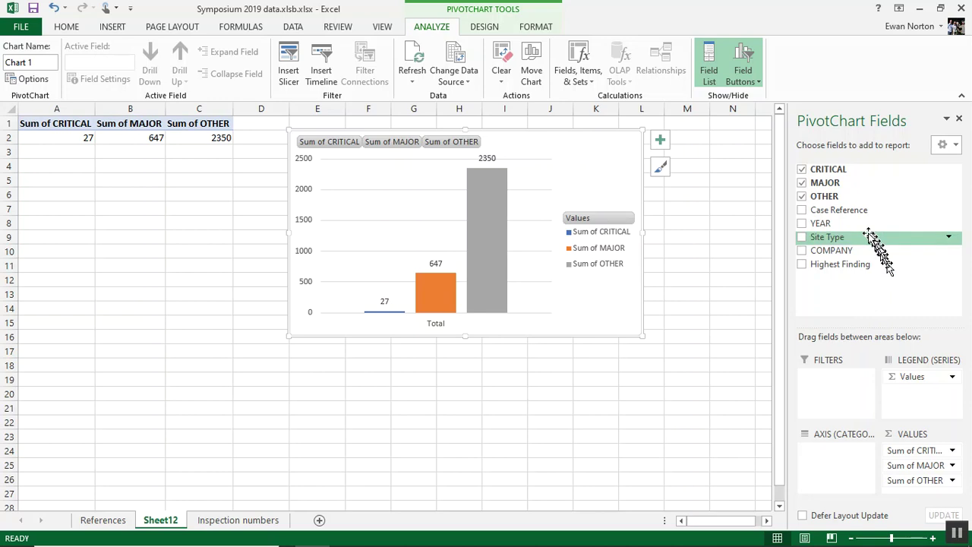
{"action": "left_click_drag", "start_coordinate": [827, 225], "coordinate": [839, 465]}
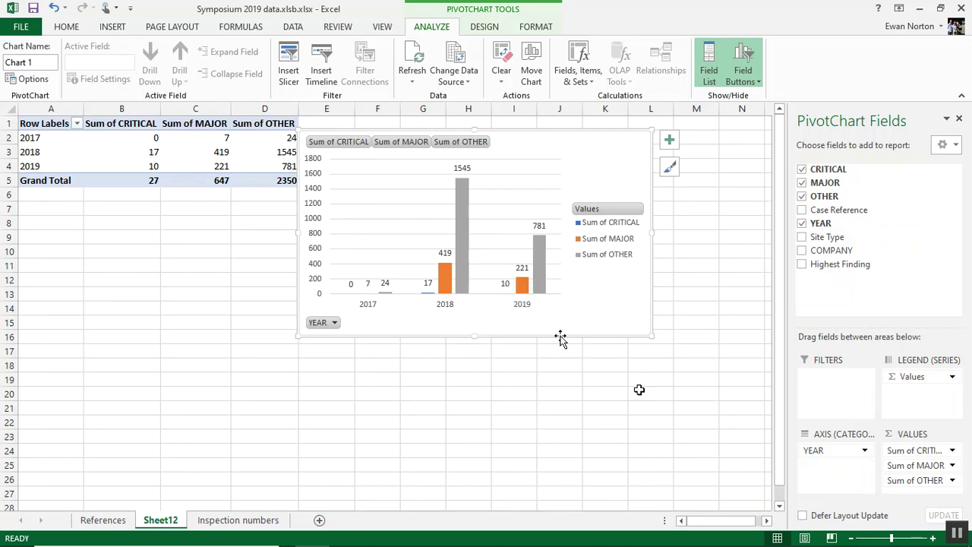
{"action": "mouse_move", "coordinate": [832, 454]}
{"action": "left_mouse_down"}
{"action": "mouse_move", "coordinate": [901, 408]}
{"action": "mouse_move", "coordinate": [918, 374]}
{"action": "mouse_move", "coordinate": [847, 454]}
{"action": "left_mouse_up"}
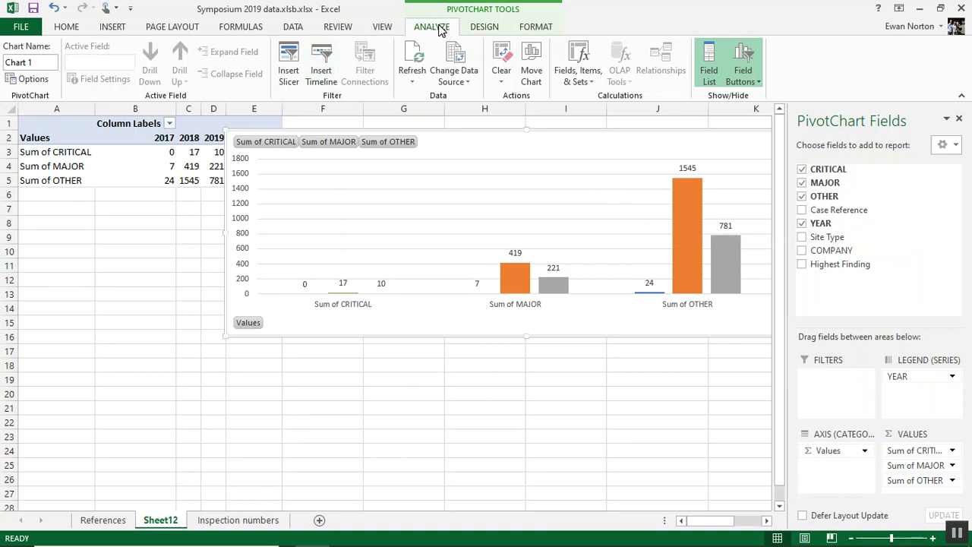
Clear the pivot and count Highest Finding by category: Critical 22, Major 294, Other 141
{"action": "left_click", "coordinate": [502, 76]}
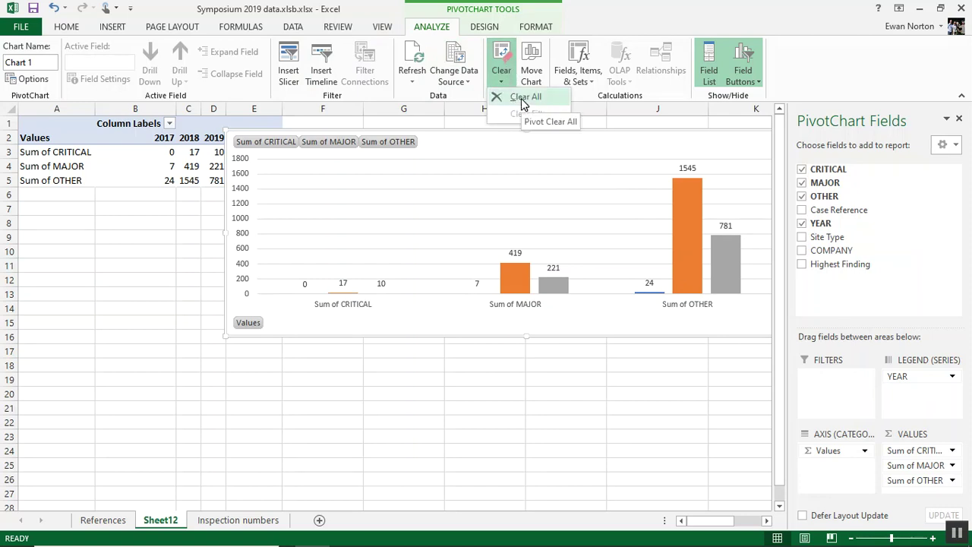
{"action": "left_click", "coordinate": [523, 98]}
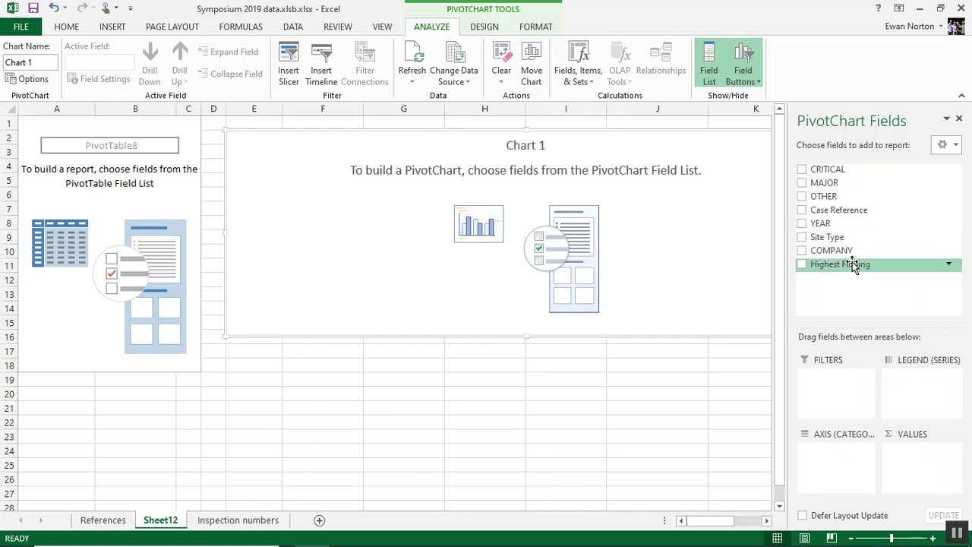
{"action": "left_click_drag", "start_coordinate": [852, 262], "coordinate": [918, 455]}
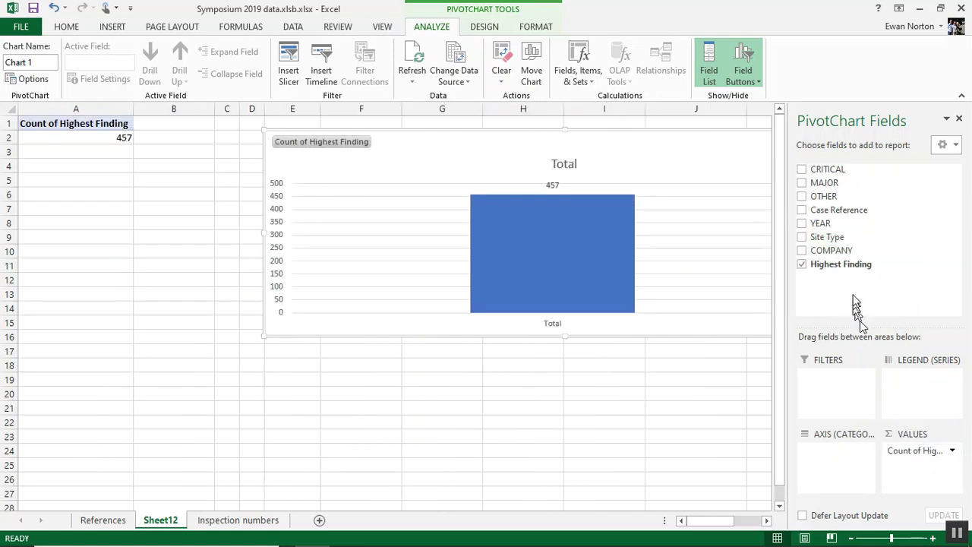
{"action": "left_click_drag", "start_coordinate": [852, 270], "coordinate": [852, 455]}
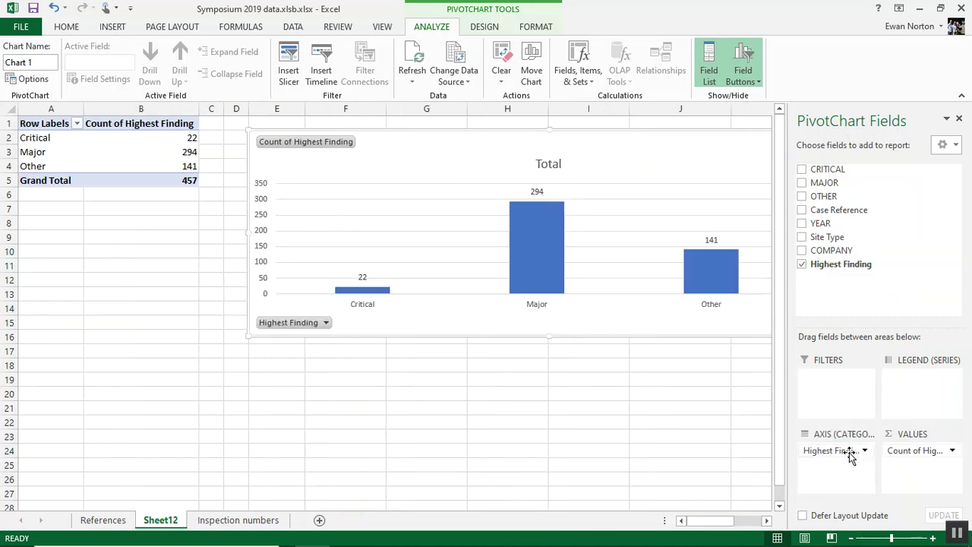
{"action": "left_click", "coordinate": [716, 260]}
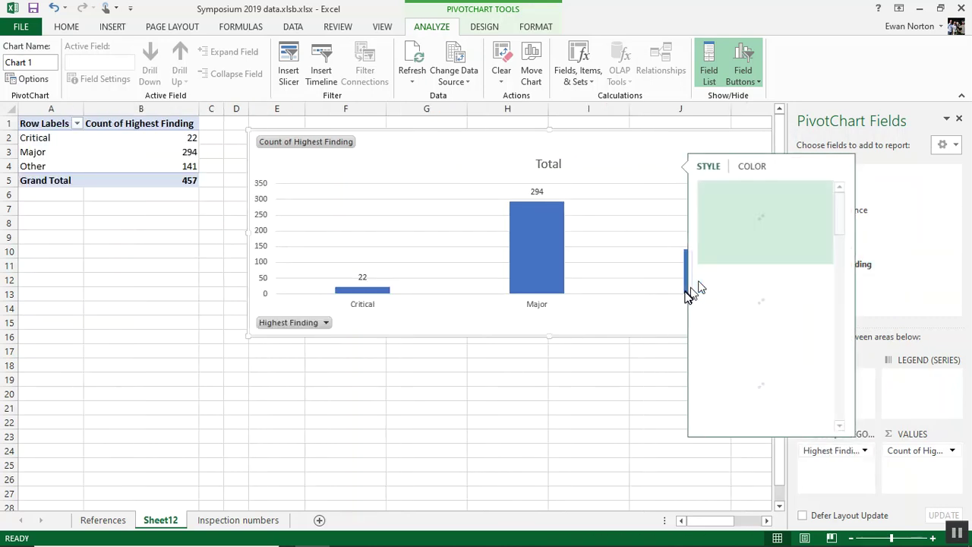
{"action": "key", "text": "Escape"}
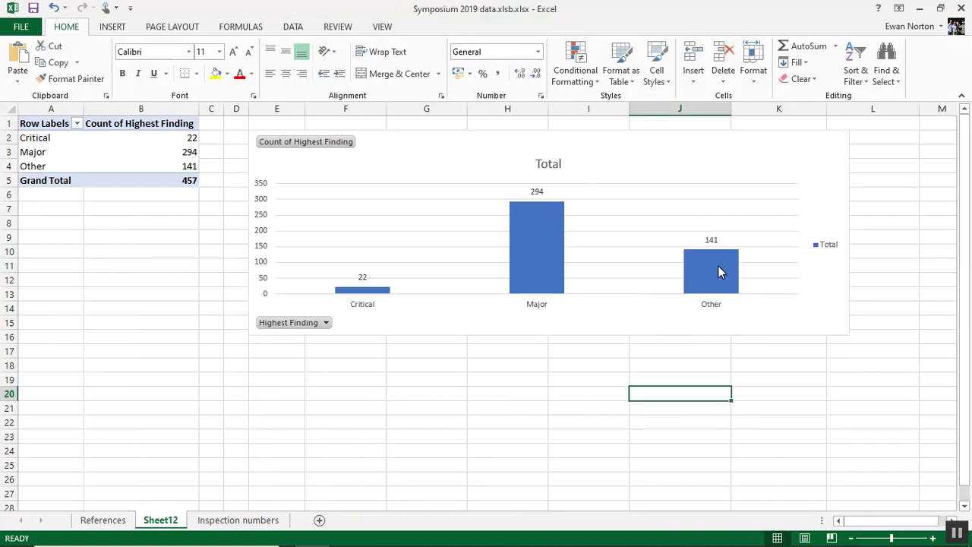
{"action": "mouse_move", "coordinate": [720, 272]}
{"action": "left_click", "coordinate": [713, 151]}
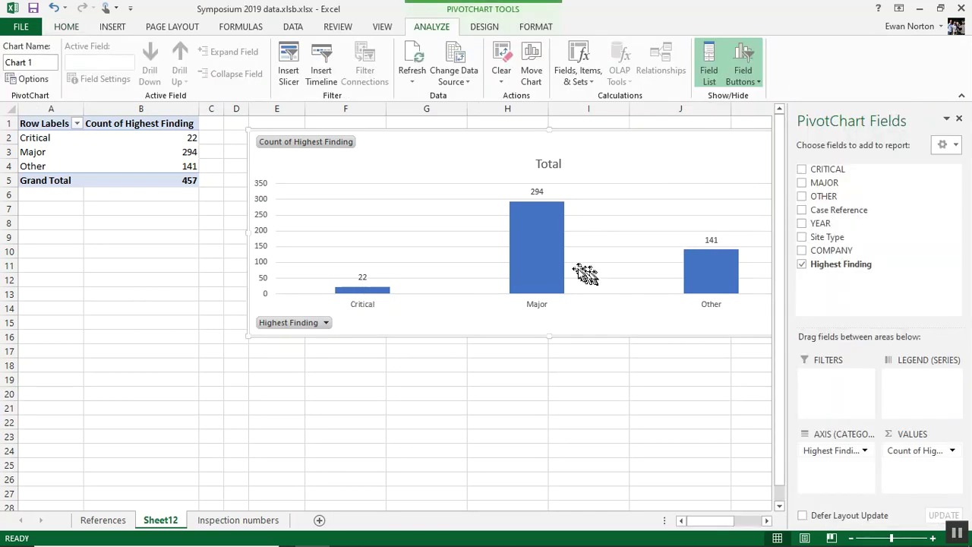
Replace Highest Finding with YEAR in values and axis, giving 2017, 2018 and 2019 bars
{"action": "left_click", "coordinate": [802, 265]}
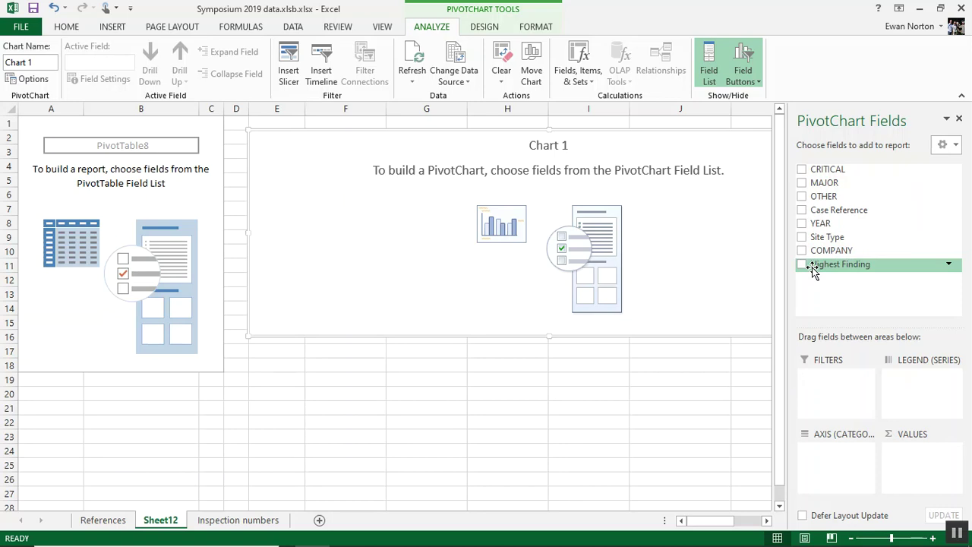
{"action": "left_click_drag", "start_coordinate": [826, 224], "coordinate": [904, 449]}
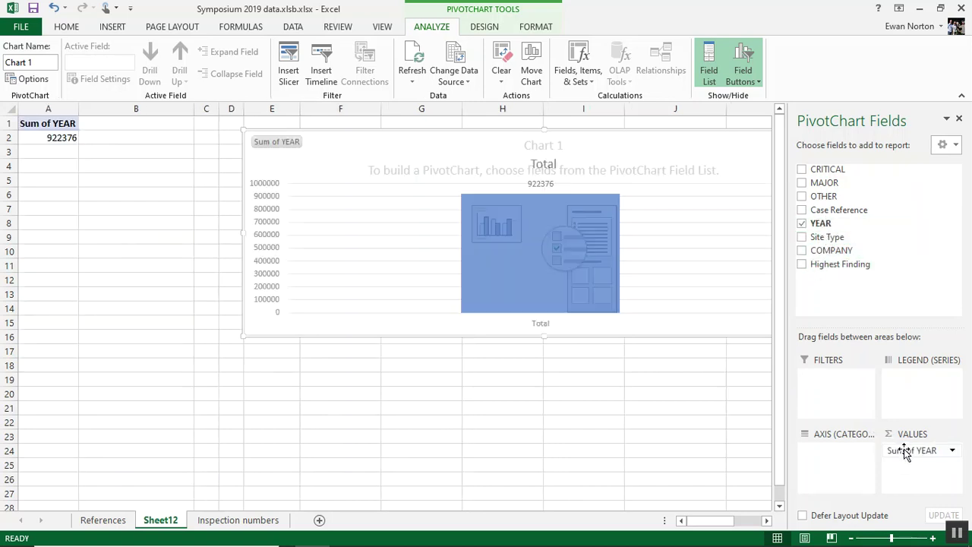
{"action": "left_click_drag", "start_coordinate": [820, 223], "coordinate": [854, 461]}
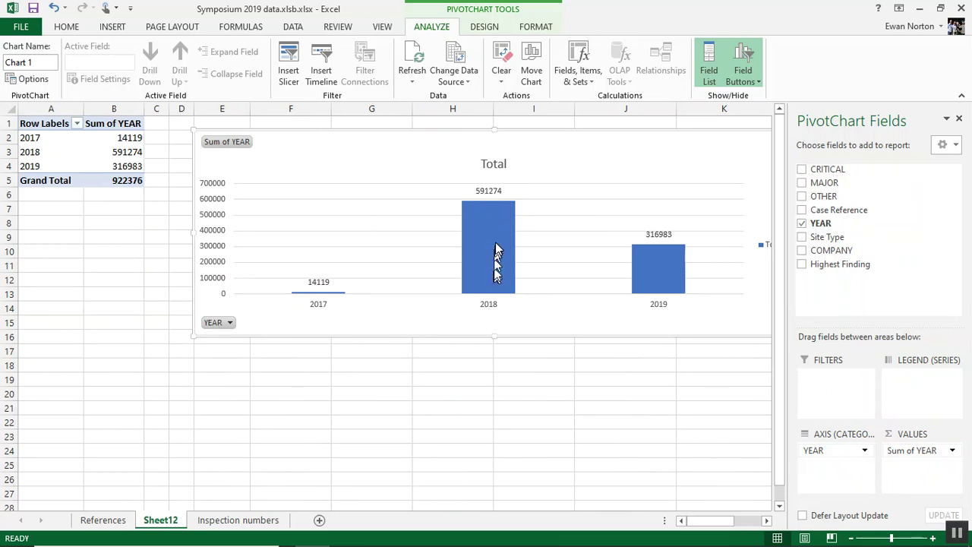
{"action": "mouse_move", "coordinate": [496, 249]}
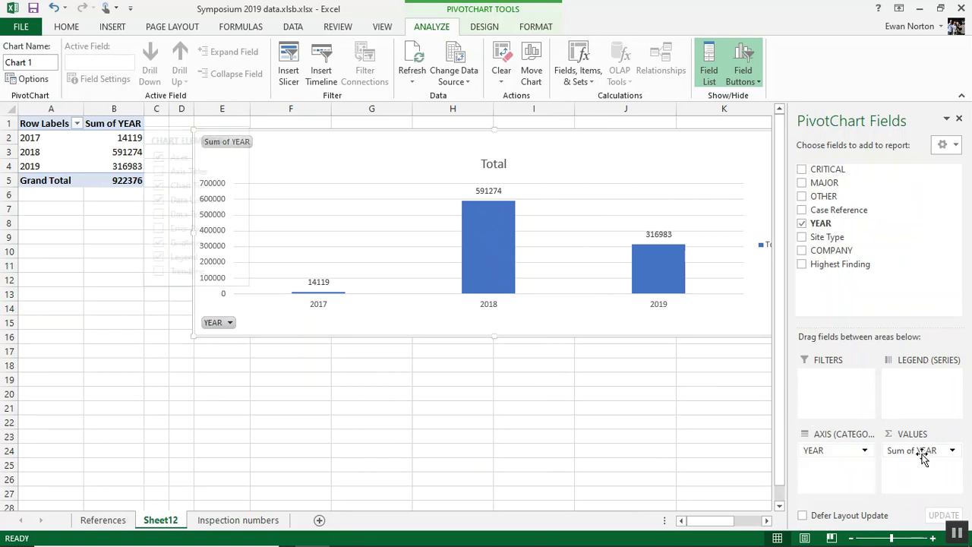
{"action": "left_click", "coordinate": [632, 467]}
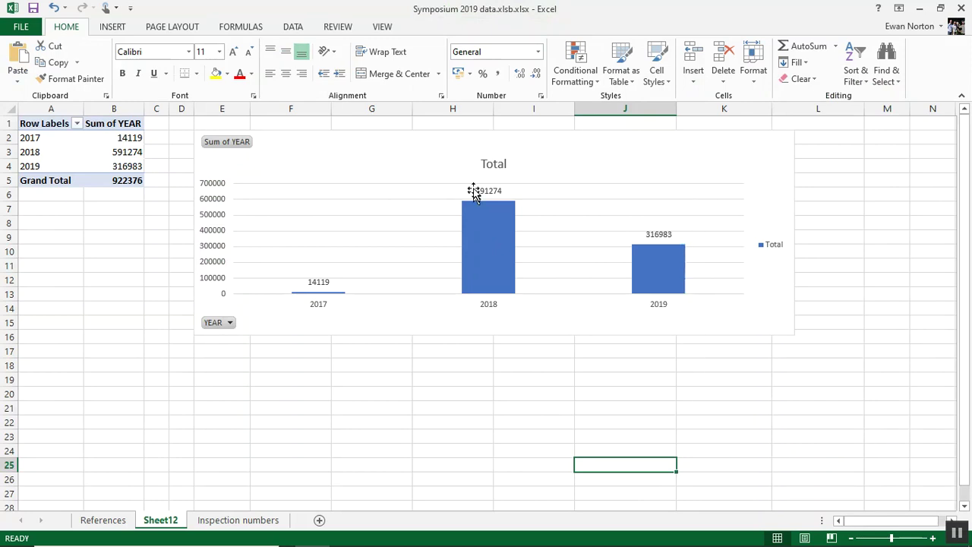
{"action": "left_click", "coordinate": [748, 176]}
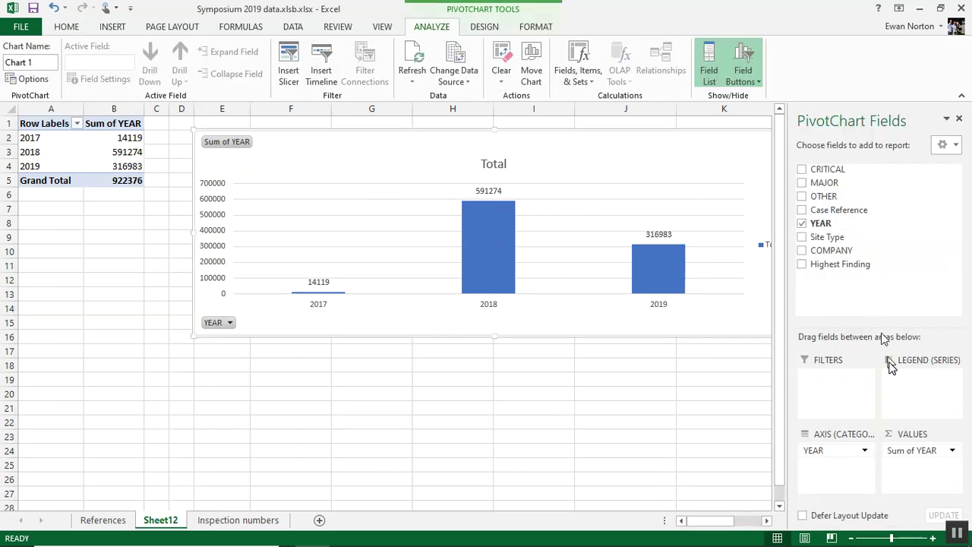
Change the YEAR value field from Sum to Count, giving 7, 293 and 157
{"action": "left_click", "coordinate": [953, 452]}
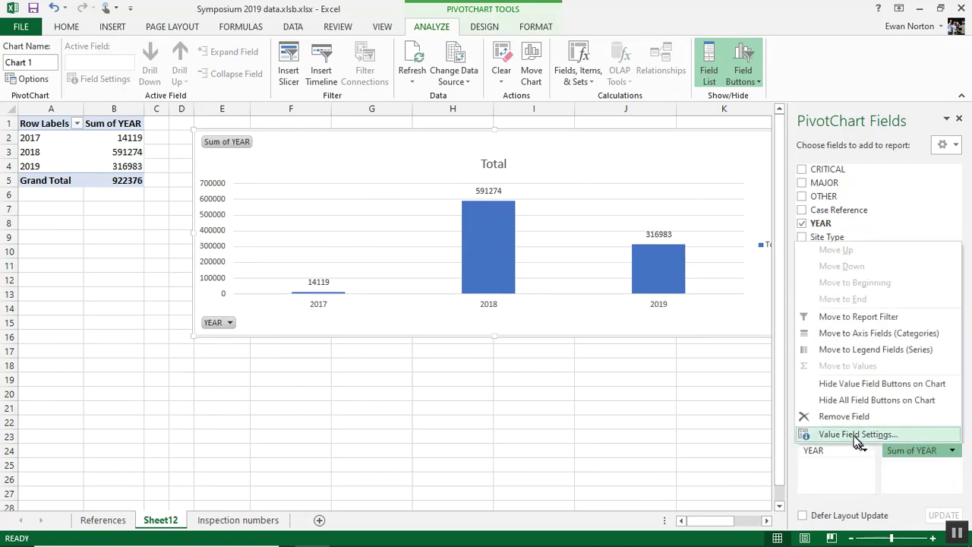
{"action": "left_click", "coordinate": [858, 442]}
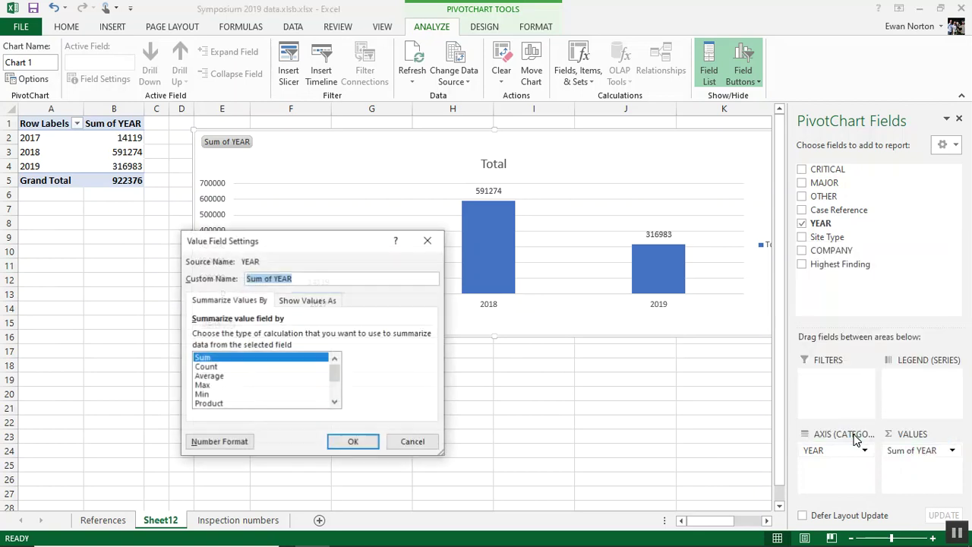
{"action": "left_click", "coordinate": [218, 367]}
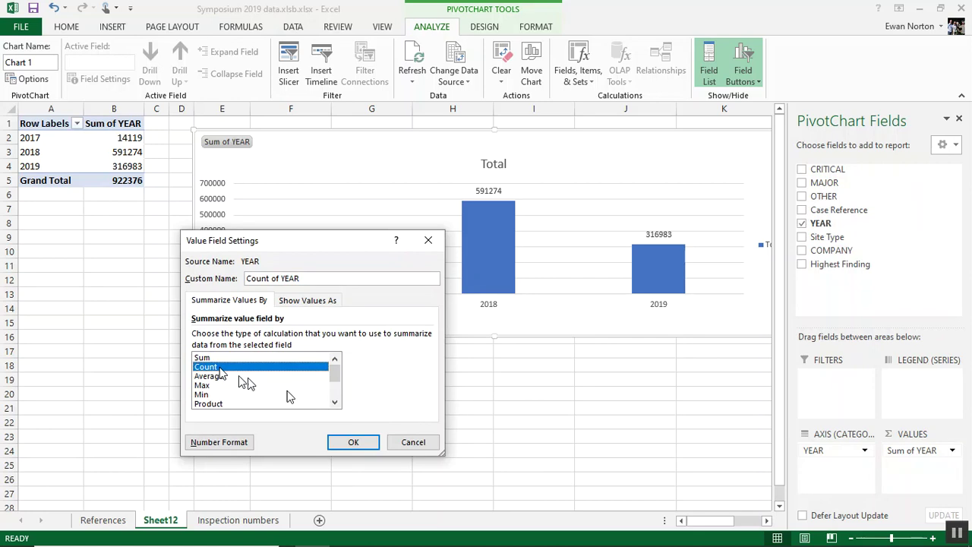
{"action": "left_click", "coordinate": [357, 443]}
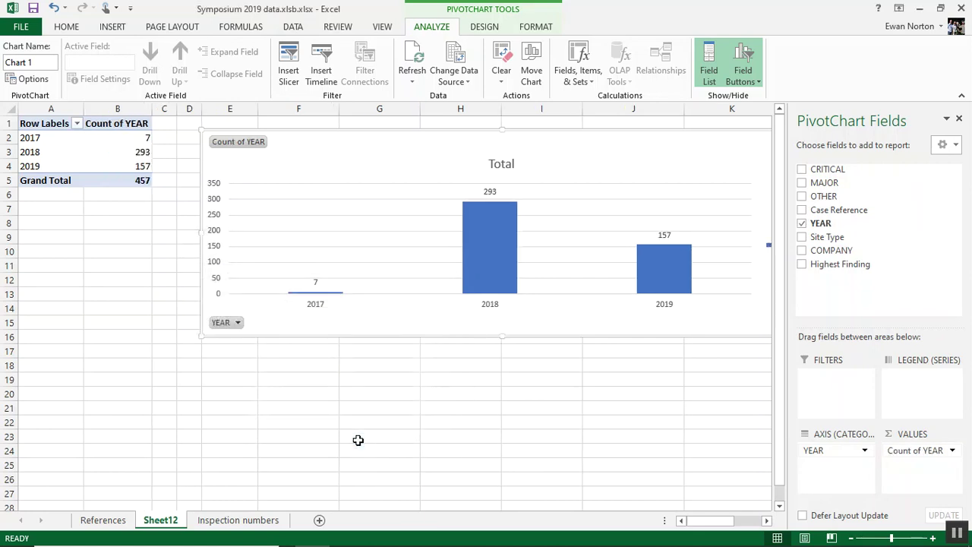
{"action": "left_click", "coordinate": [315, 291]}
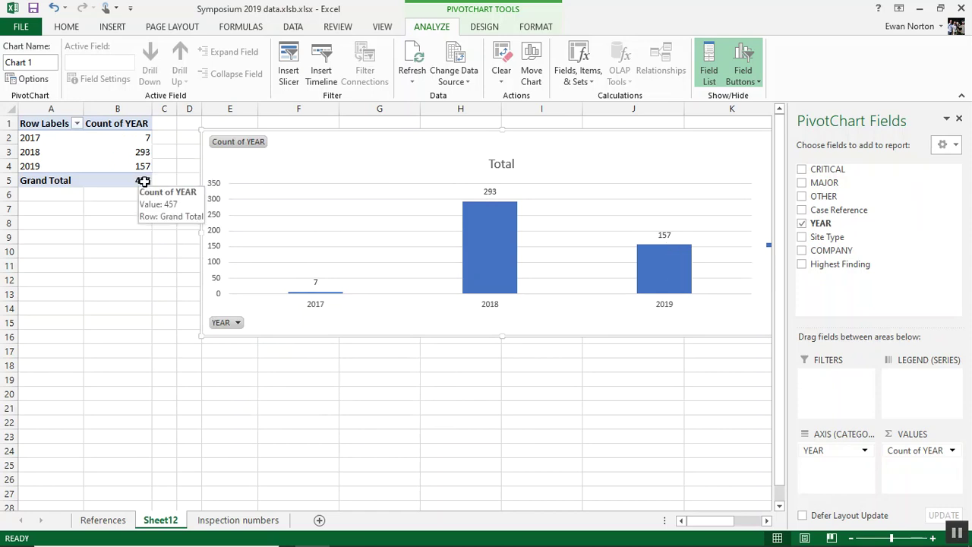
{"action": "left_click", "coordinate": [122, 251]}
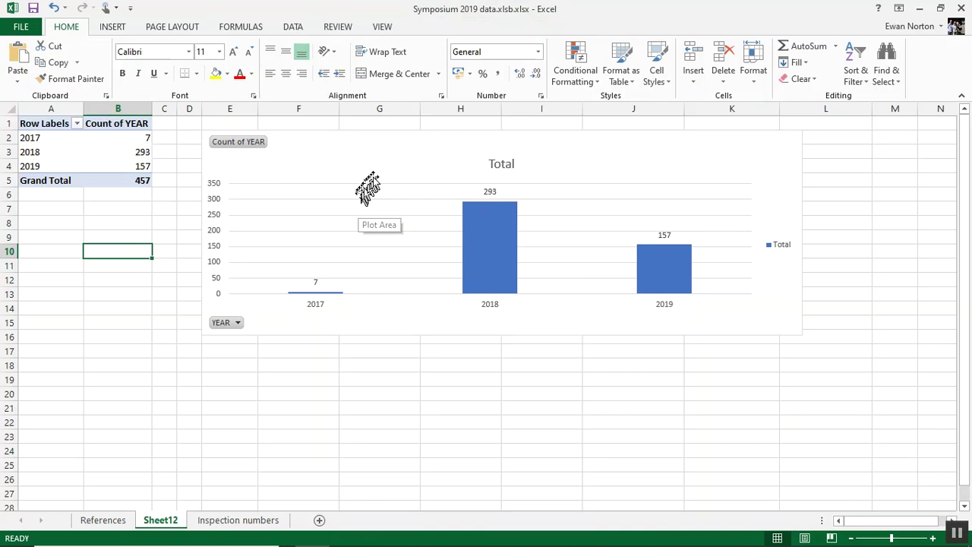
{"action": "left_click", "coordinate": [384, 158]}
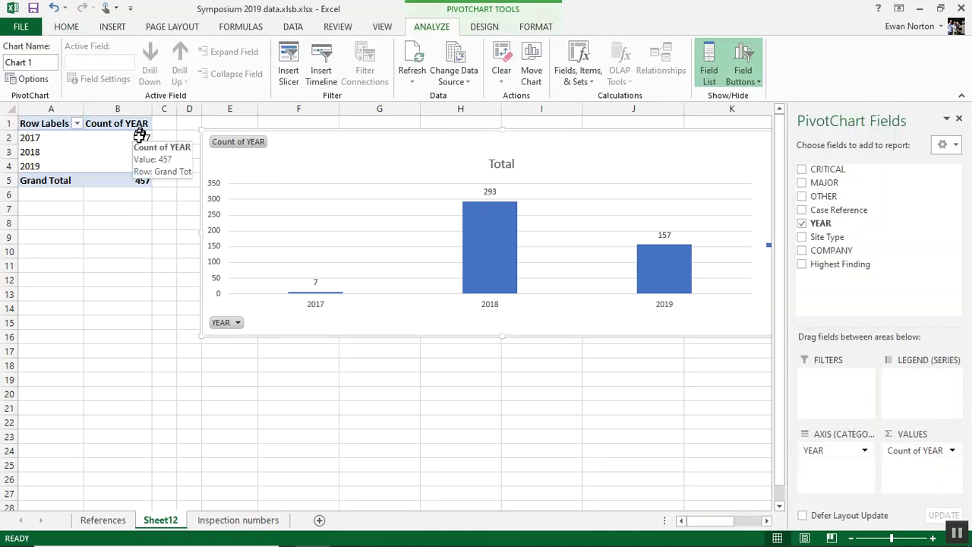
{"action": "mouse_move", "coordinate": [139, 140]}
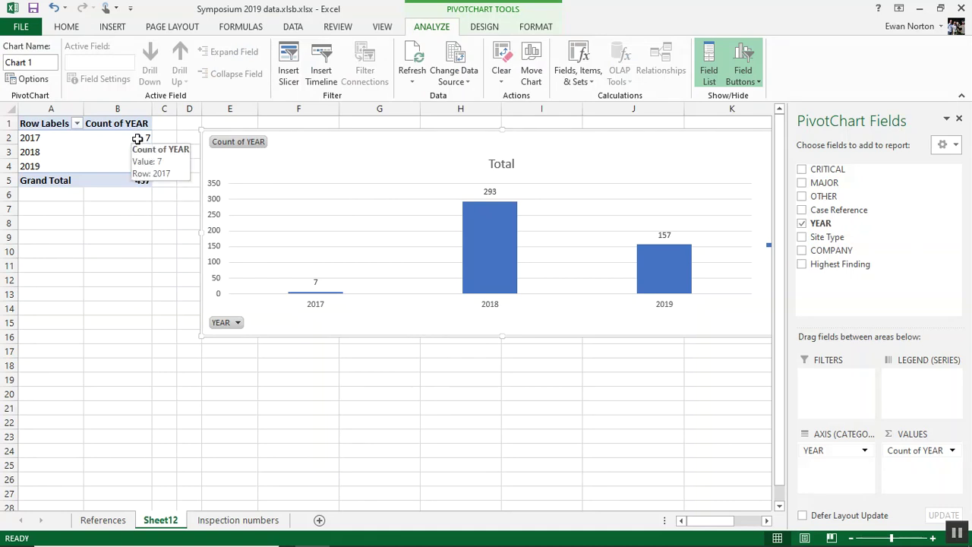
Drill into the seven 2017 records, then delete the resulting Sheet13 detail sheet
{"action": "double_click", "coordinate": [137, 139]}
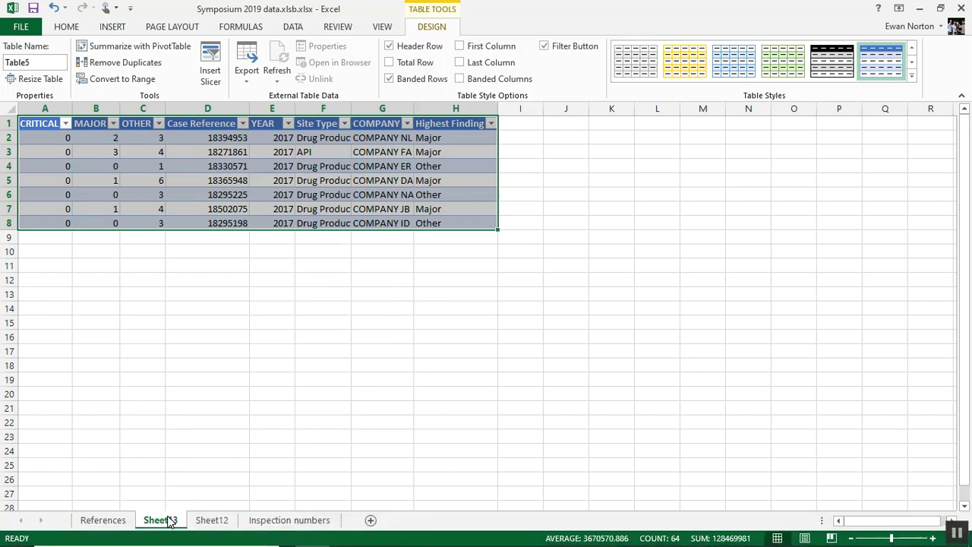
{"action": "right_click", "coordinate": [161, 519]}
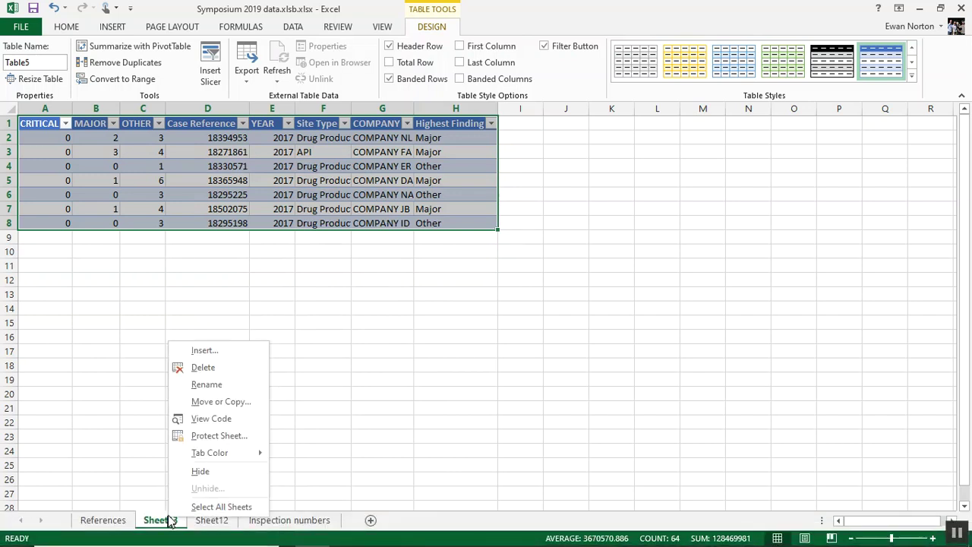
{"action": "left_click", "coordinate": [213, 367]}
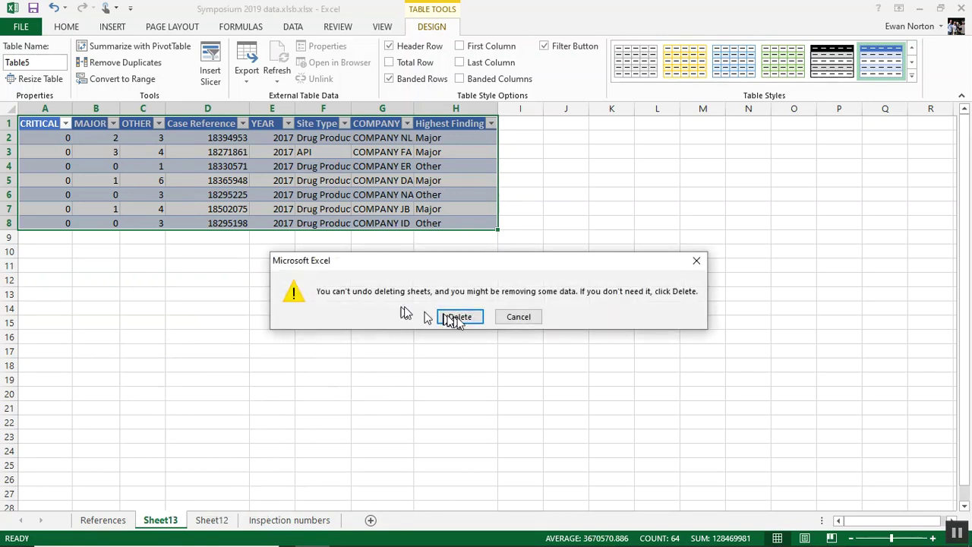
{"action": "left_click", "coordinate": [458, 316]}
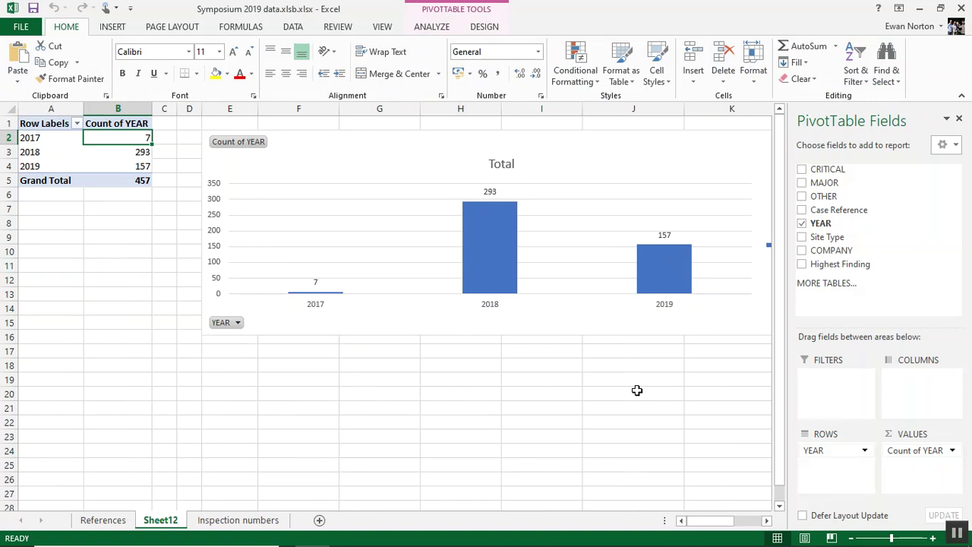
Insert a PivotChart from the References table onto a new worksheet, Sheet14
{"action": "left_click", "coordinate": [111, 522]}
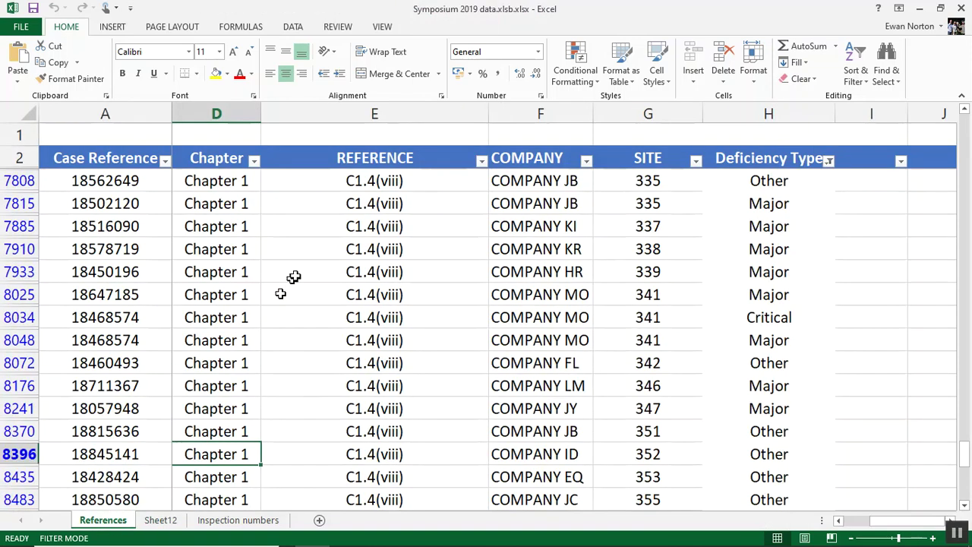
{"action": "left_click", "coordinate": [393, 218]}
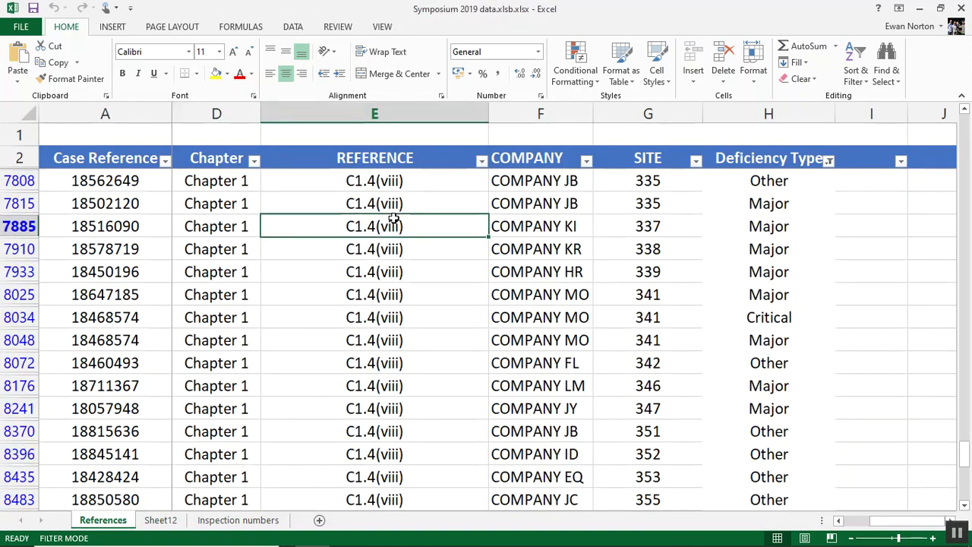
{"action": "left_click", "coordinate": [114, 26]}
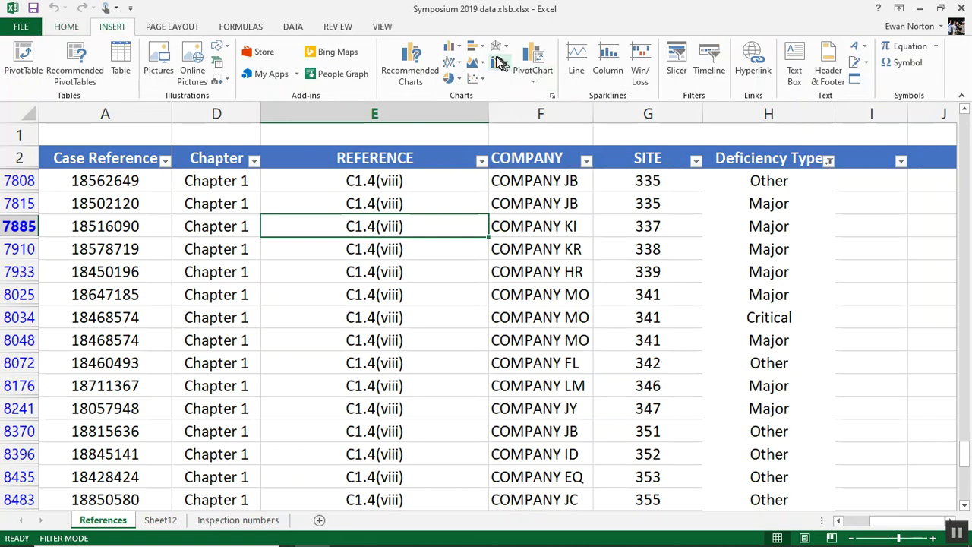
{"action": "left_click", "coordinate": [538, 55]}
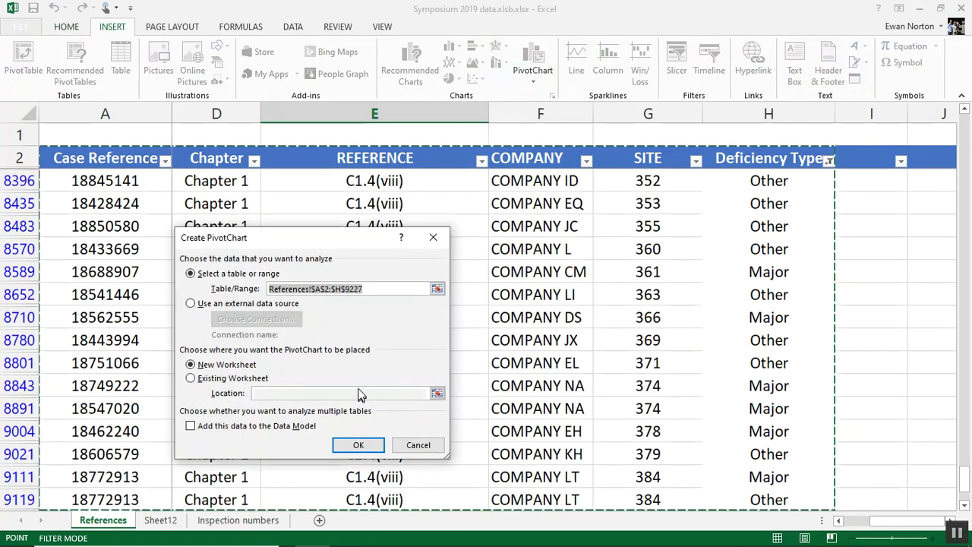
{"action": "left_click", "coordinate": [219, 365]}
{"action": "left_click", "coordinate": [358, 445]}
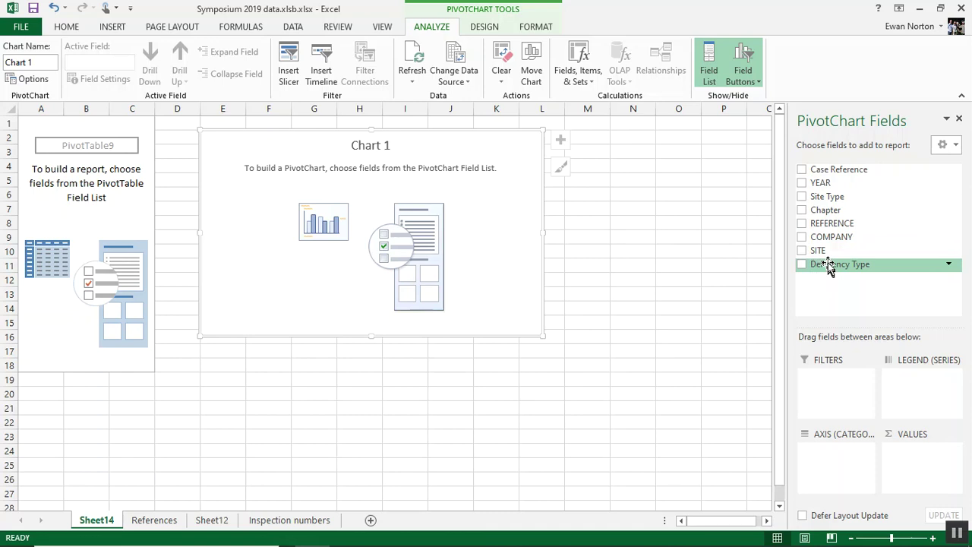
Use Count of REFERENCE as the chart values and label the bar with its 9225 total
{"action": "left_click_drag", "start_coordinate": [834, 223], "coordinate": [927, 461]}
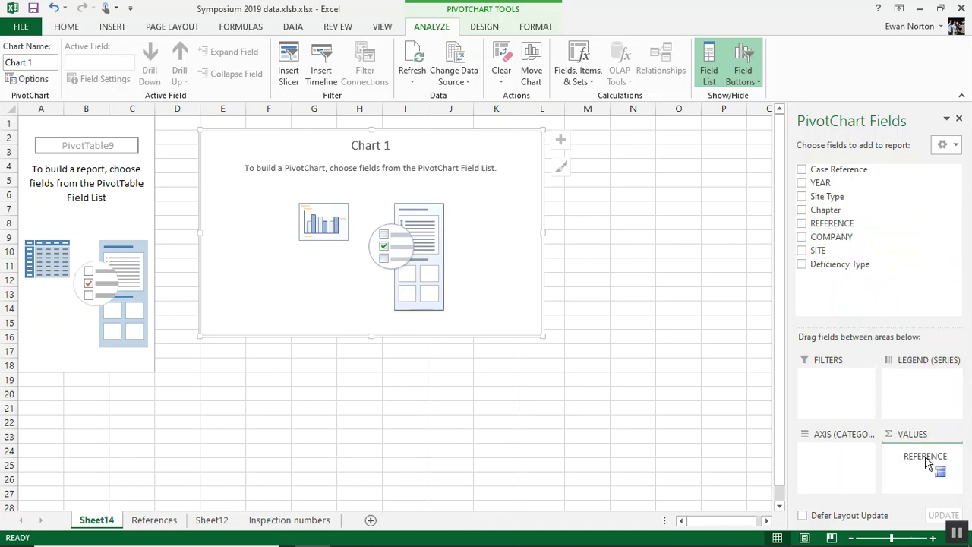
{"action": "mouse_move", "coordinate": [439, 222]}
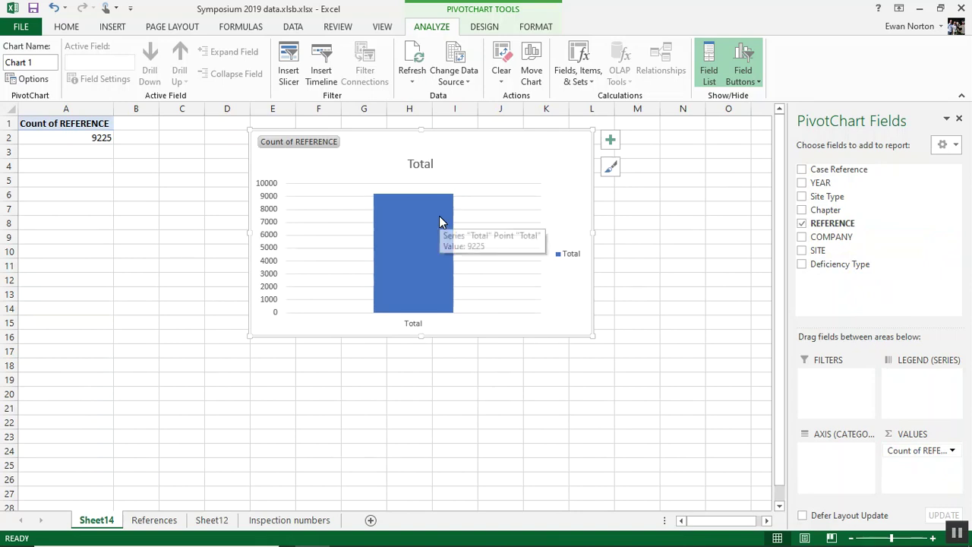
{"action": "left_click", "coordinate": [610, 140]}
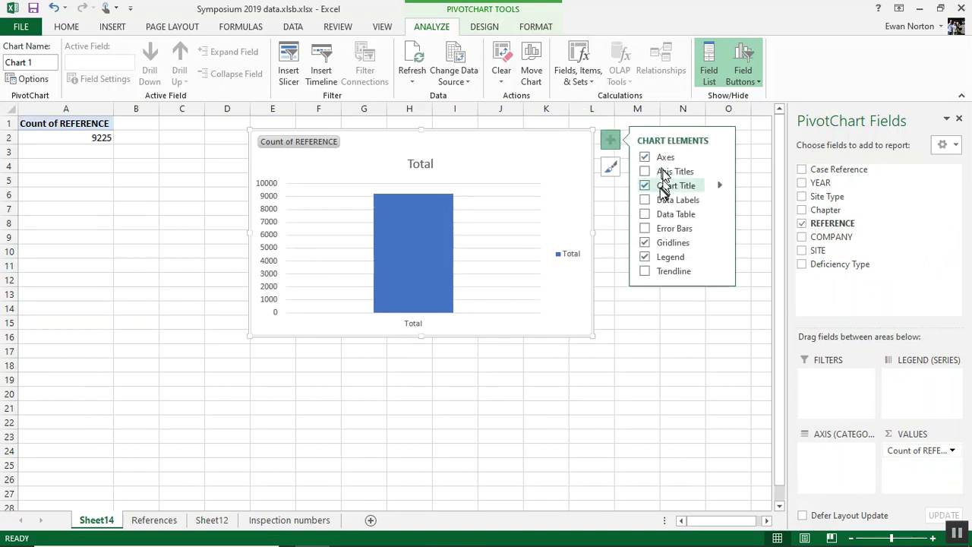
{"action": "left_click", "coordinate": [645, 200]}
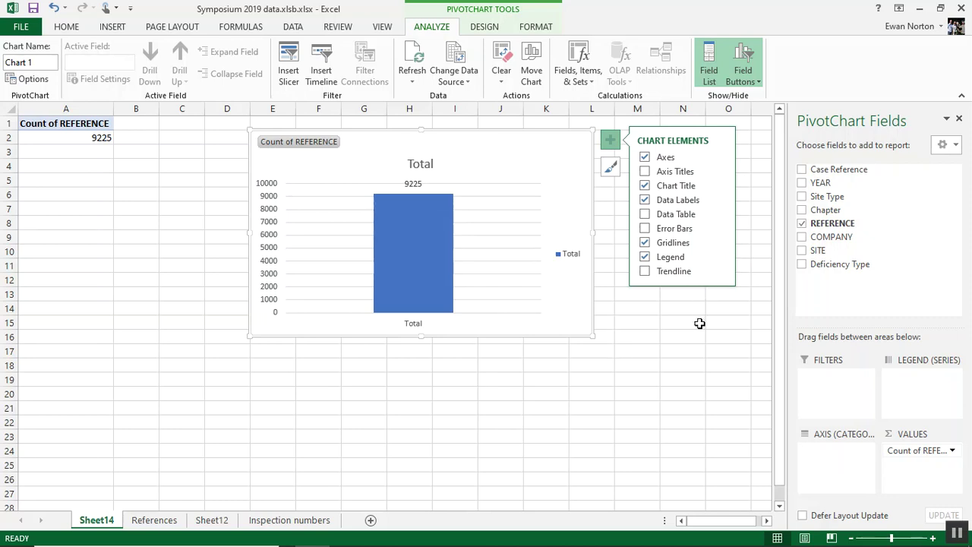
Put Chapter on the chart axis and Site Type in the report filters
{"action": "left_click_drag", "start_coordinate": [834, 210], "coordinate": [835, 454]}
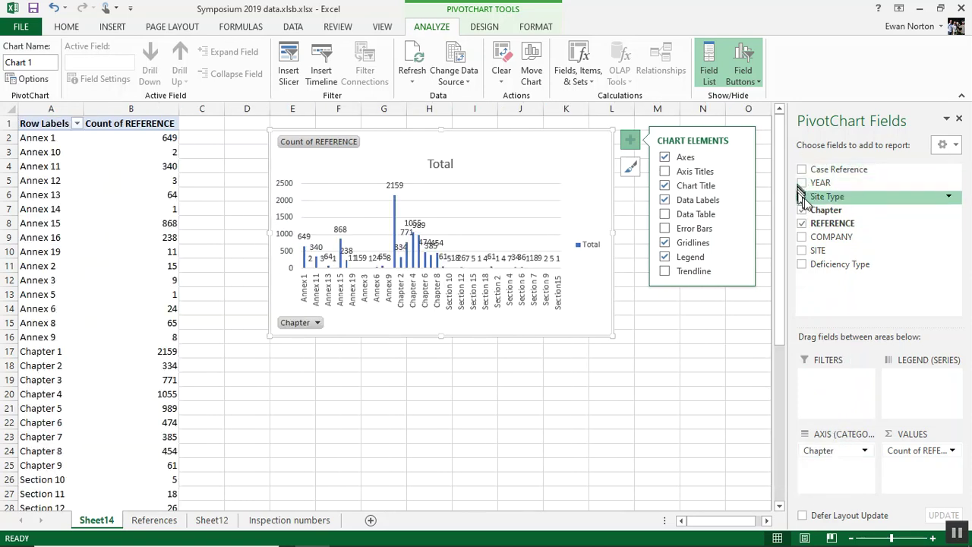
{"action": "left_click_drag", "start_coordinate": [817, 197], "coordinate": [819, 380]}
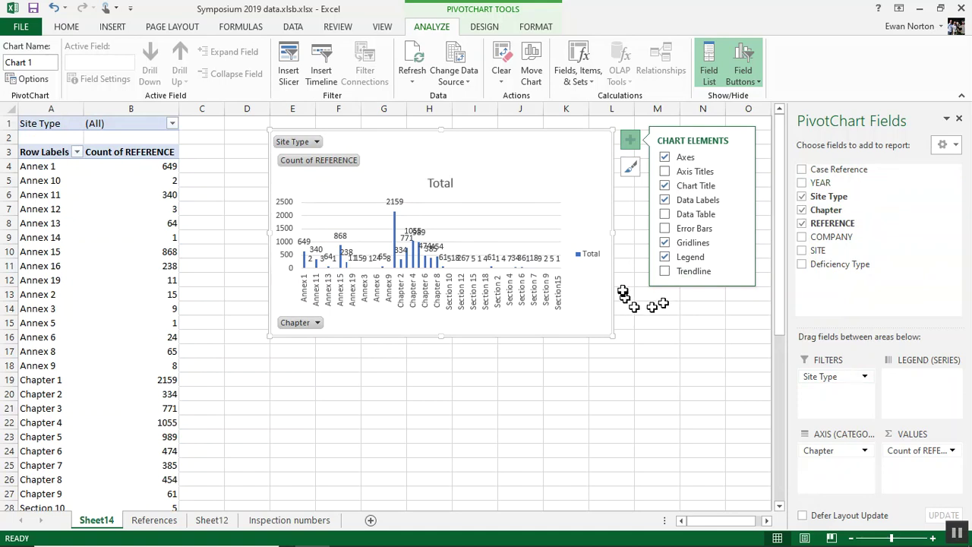
{"action": "left_click", "coordinate": [628, 144]}
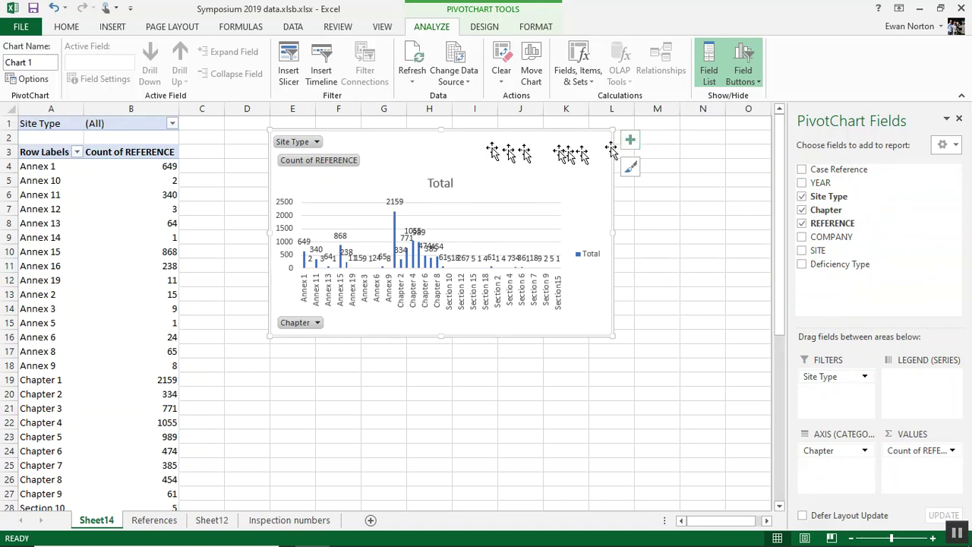
Filter Site Type to API only, leaving a grand total of 245
{"action": "left_click", "coordinate": [317, 143]}
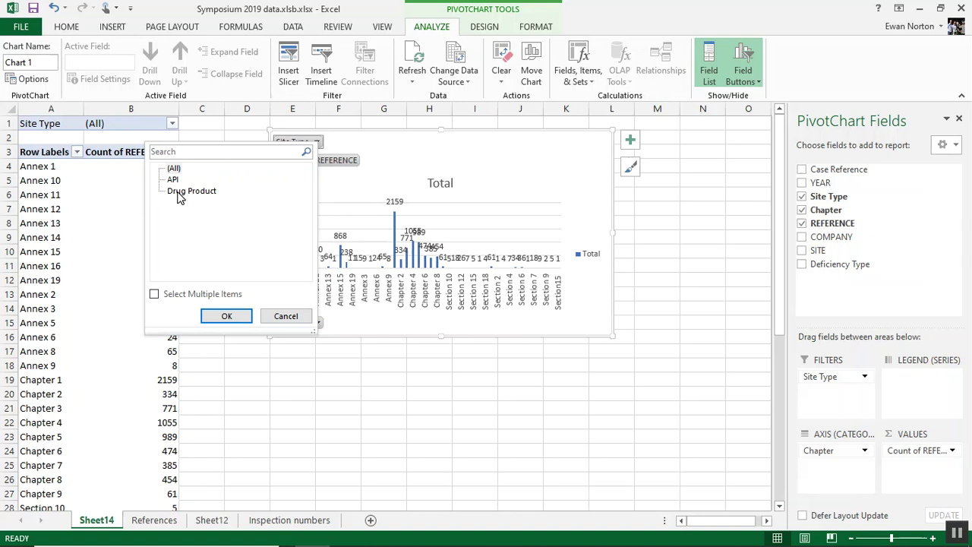
{"action": "left_click", "coordinate": [833, 199]}
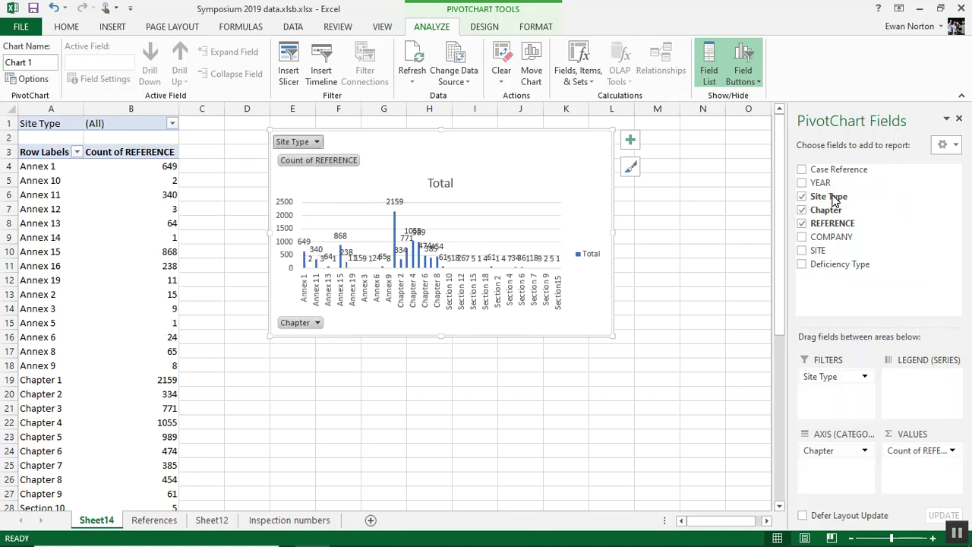
{"action": "left_click", "coordinate": [951, 198]}
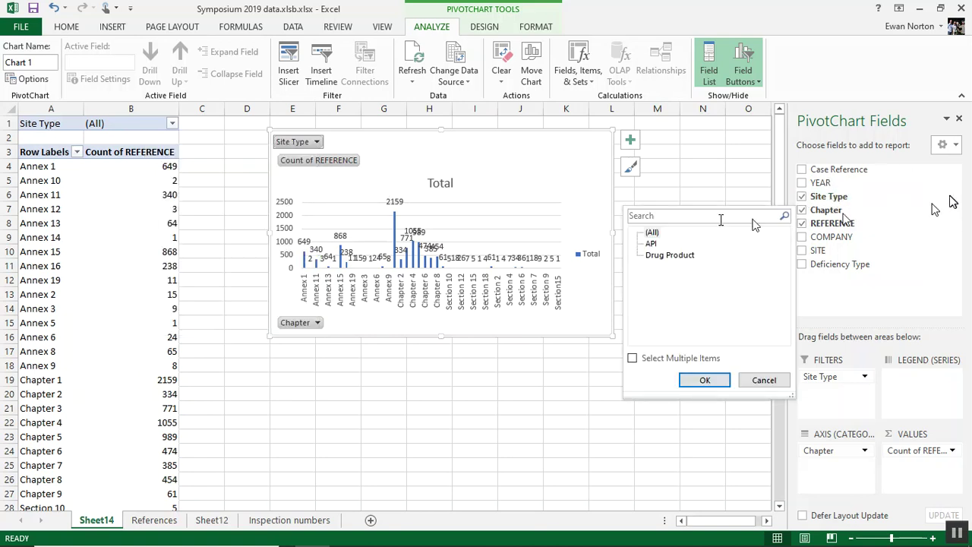
{"action": "left_click", "coordinate": [652, 243]}
{"action": "left_click", "coordinate": [632, 357]}
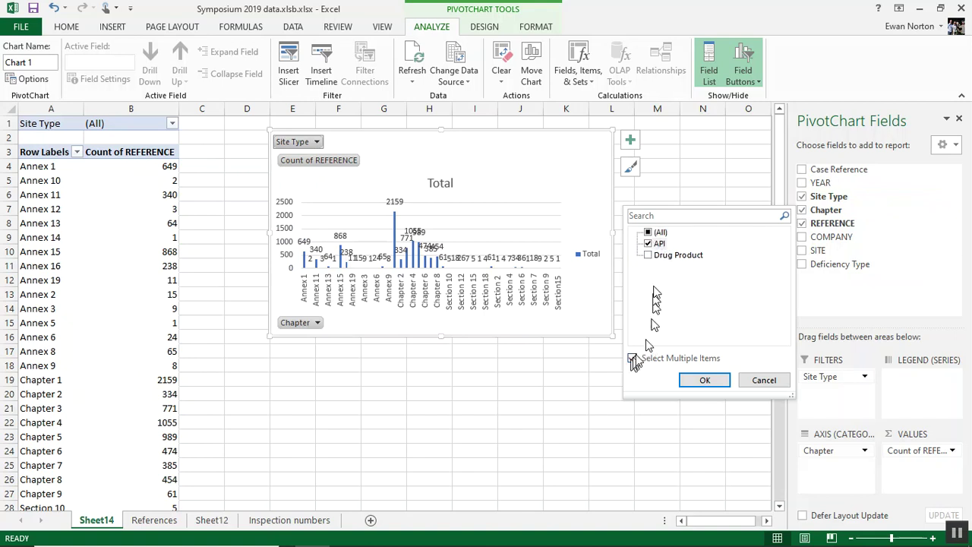
{"action": "left_click", "coordinate": [705, 380]}
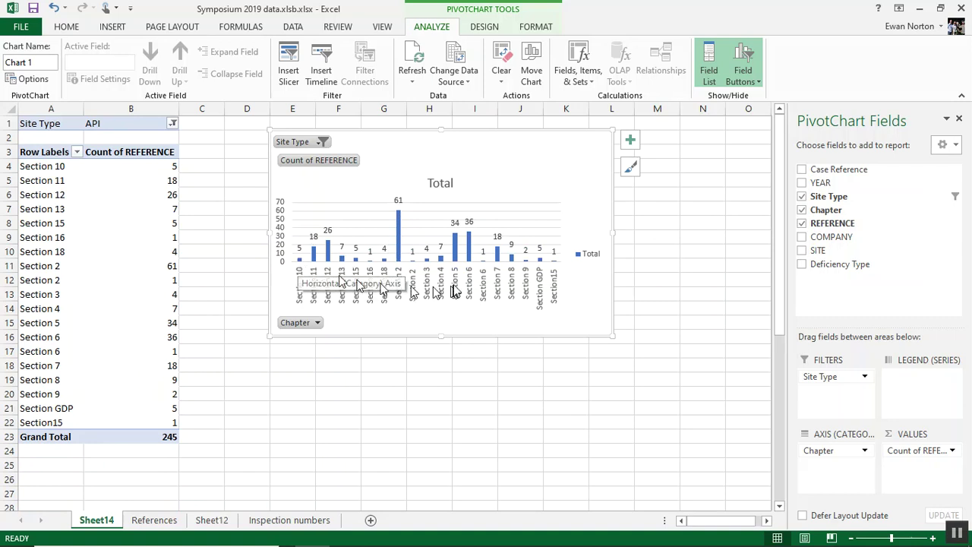
Sort chapters descending by Count of REFERENCE, with Section 2 first at 61
{"action": "mouse_move", "coordinate": [401, 228]}
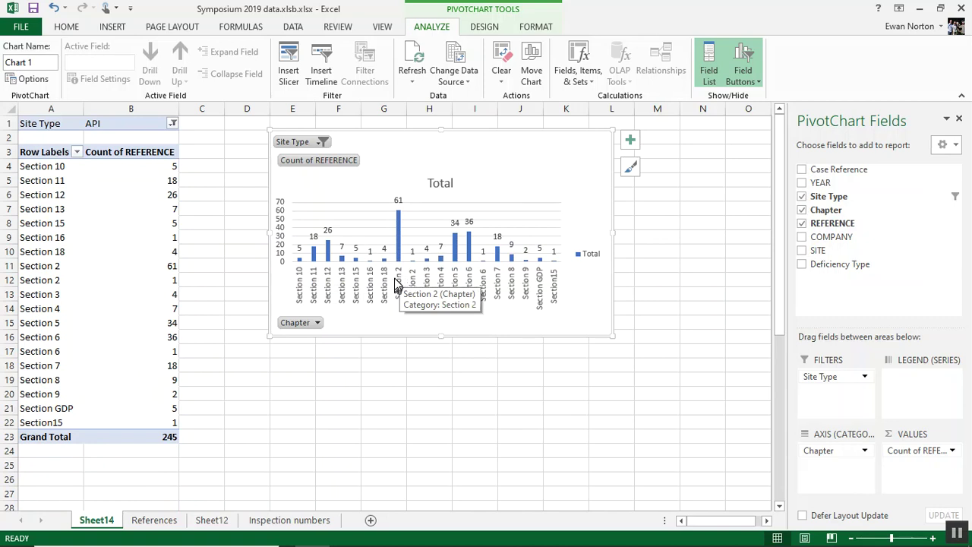
{"action": "left_click", "coordinate": [317, 323]}
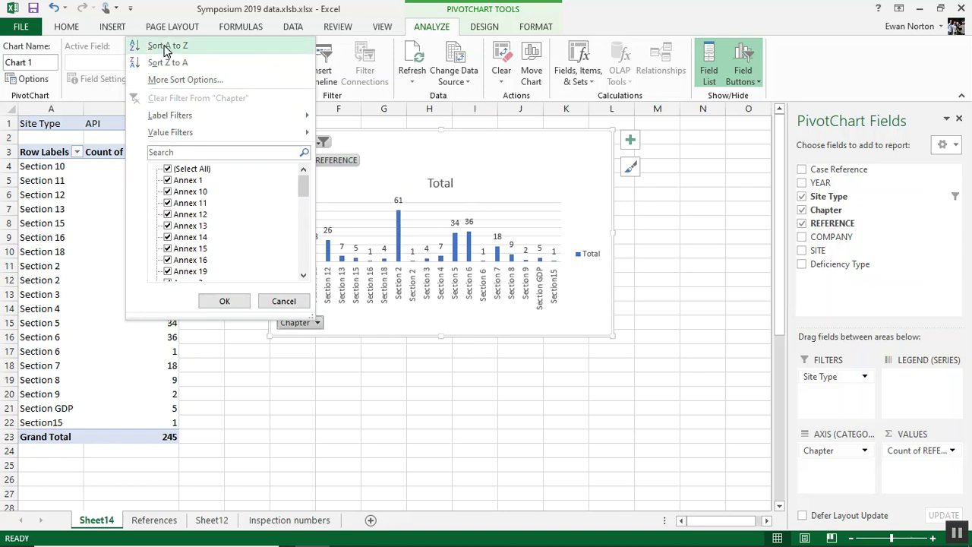
{"action": "left_click", "coordinate": [171, 80]}
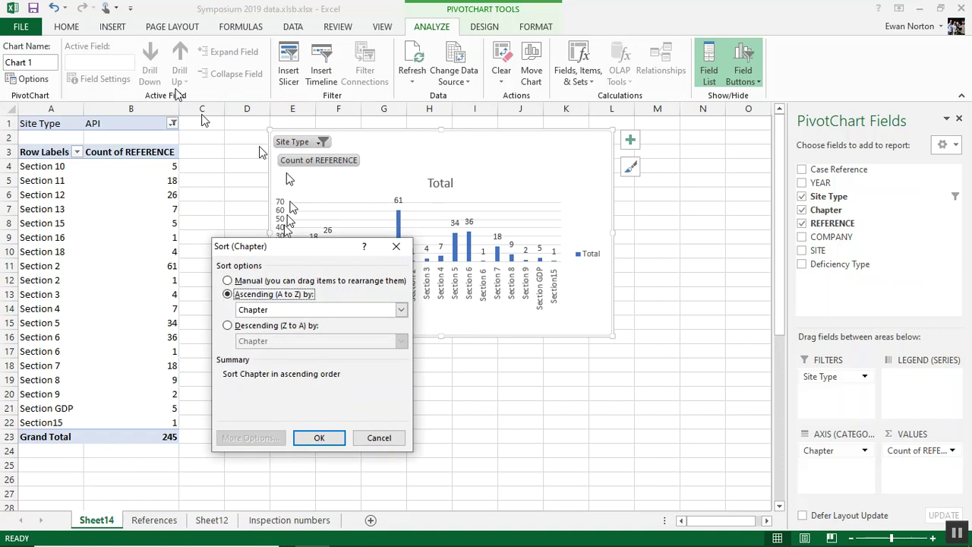
{"action": "left_click", "coordinate": [228, 325]}
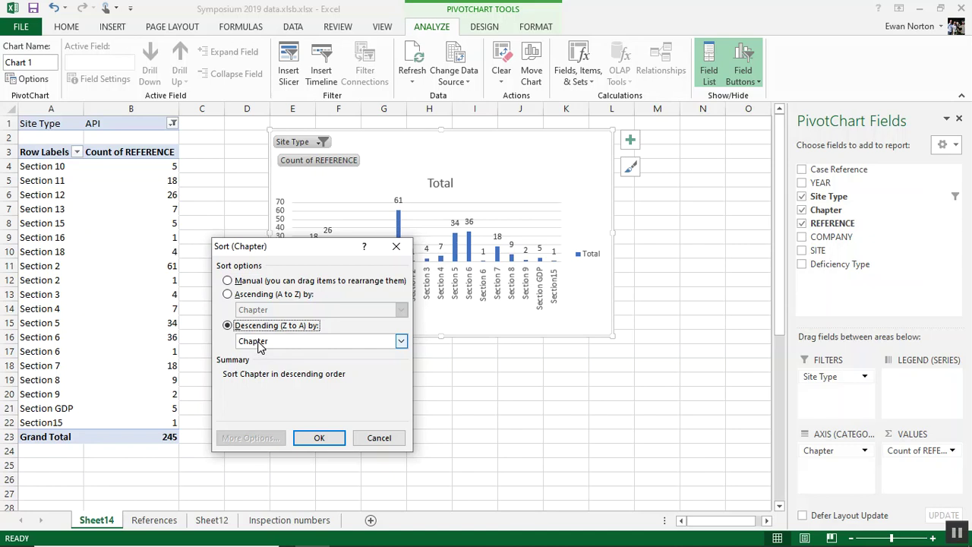
{"action": "left_click", "coordinate": [259, 343]}
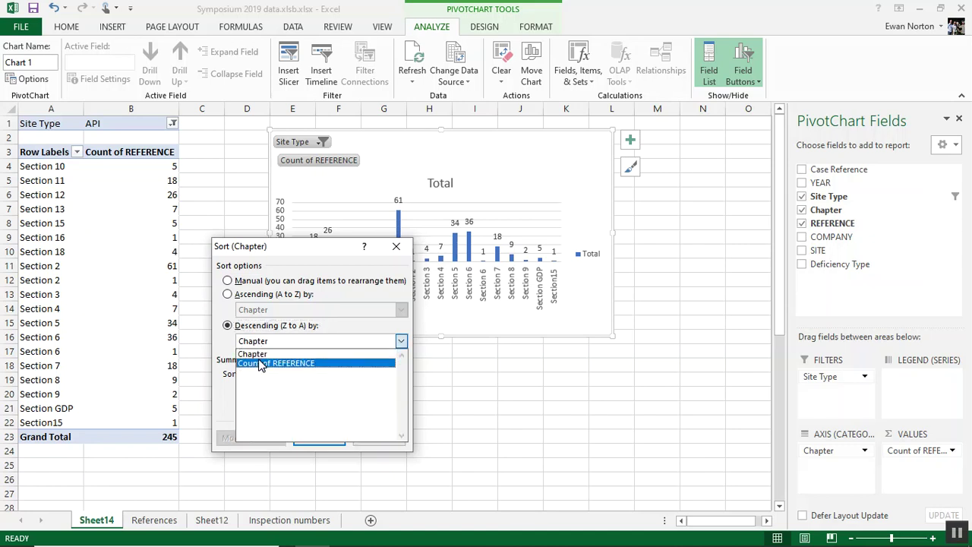
{"action": "left_click", "coordinate": [259, 365]}
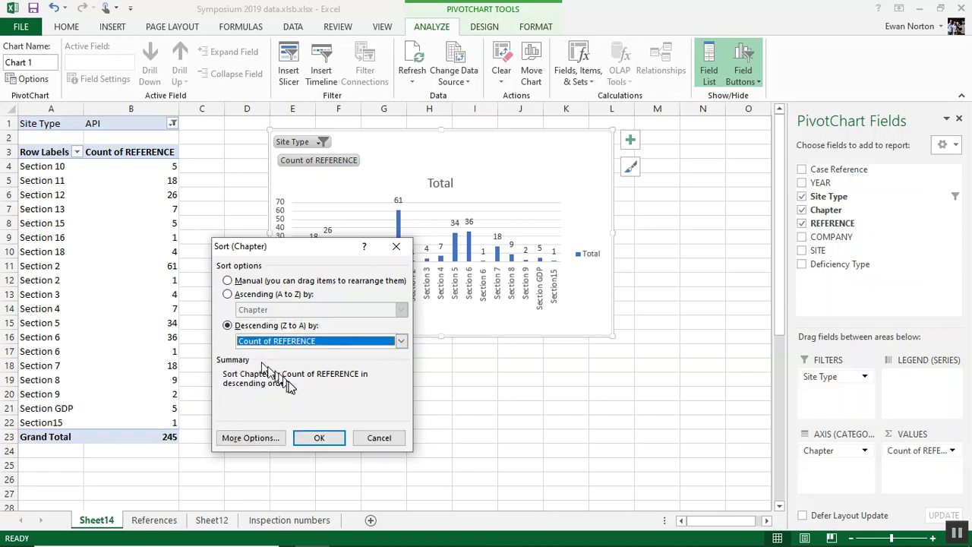
{"action": "left_click", "coordinate": [307, 438]}
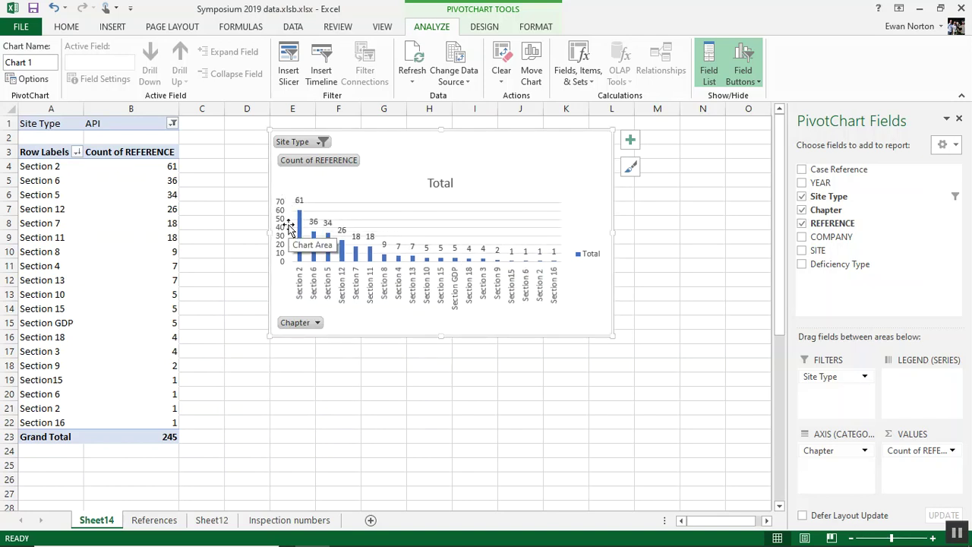
{"action": "left_click", "coordinate": [123, 170]}
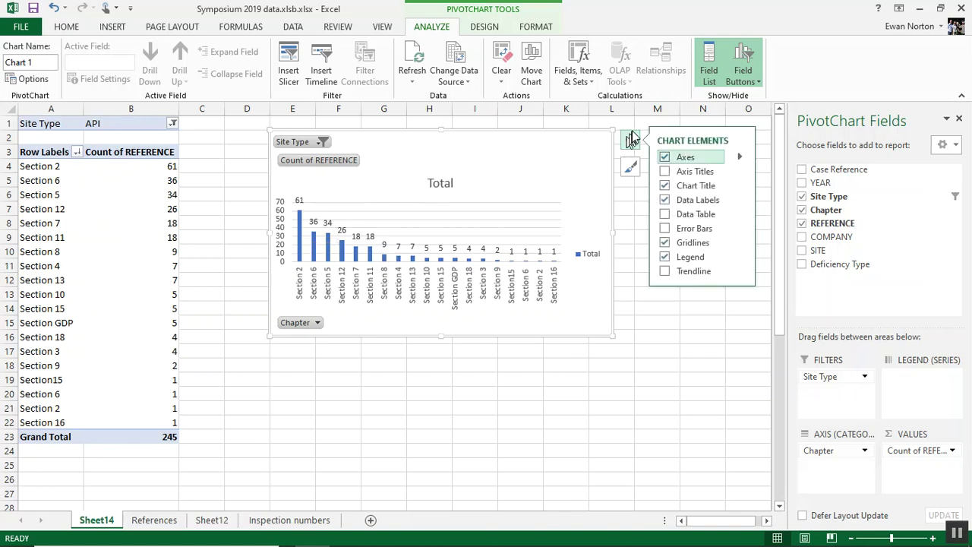
{"action": "left_click", "coordinate": [632, 140]}
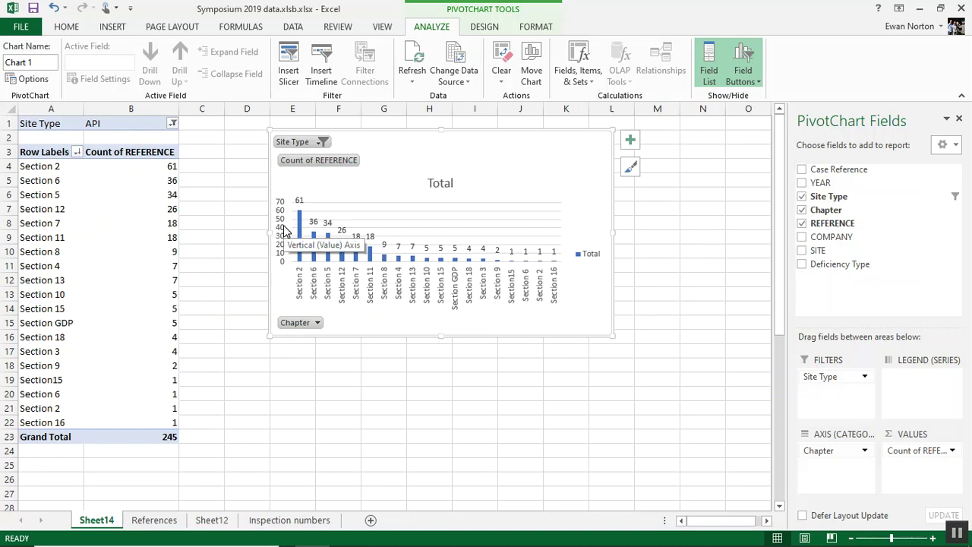
{"action": "mouse_move", "coordinate": [300, 237]}
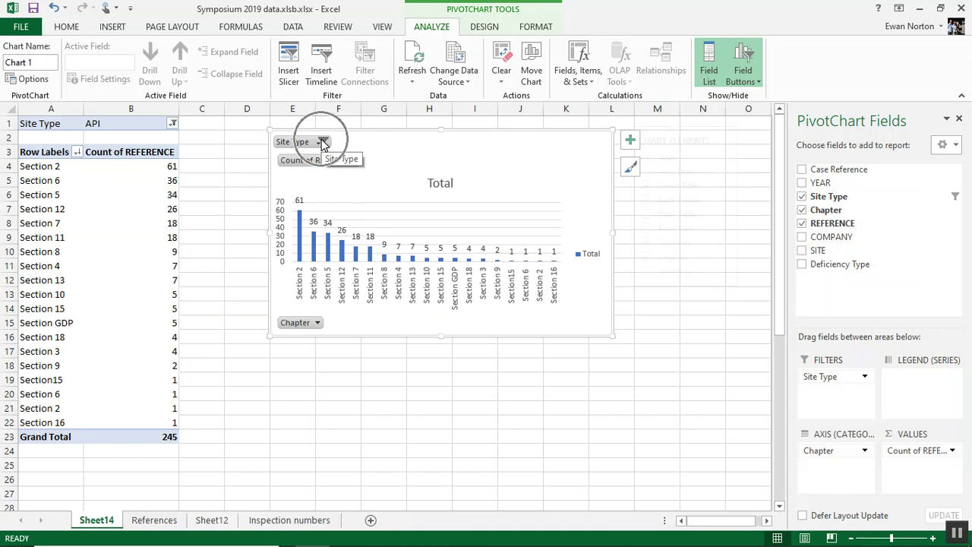
{"action": "left_click", "coordinate": [629, 140]}
Switch the Site Type filter from API to Drug Product, giving a grand total of 8980
{"action": "left_click", "coordinate": [322, 142]}
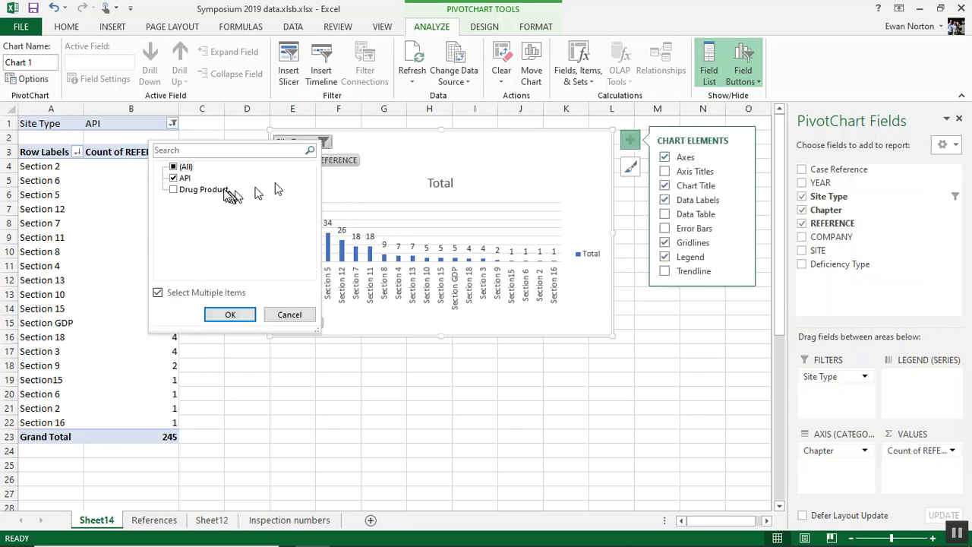
{"action": "left_click", "coordinate": [173, 178]}
{"action": "left_click", "coordinate": [174, 190]}
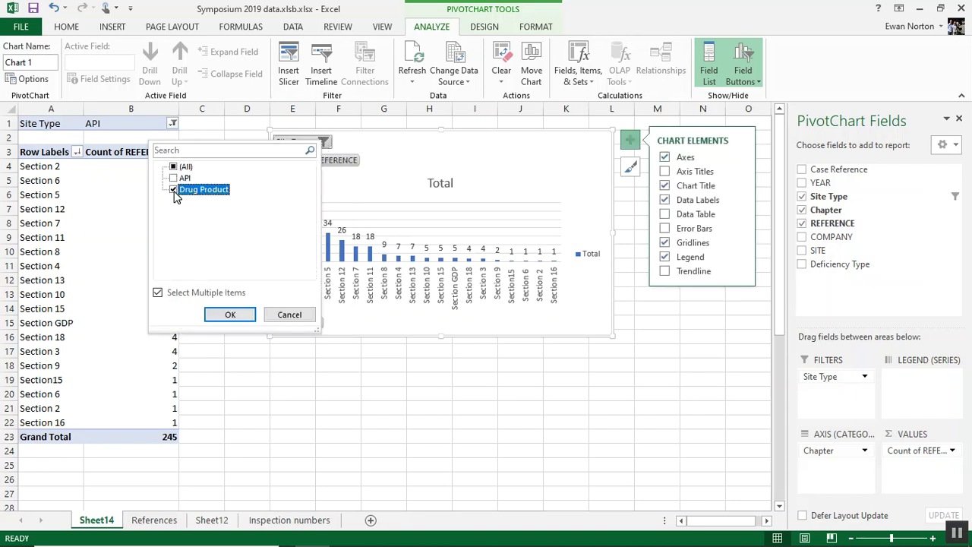
{"action": "left_click", "coordinate": [228, 314]}
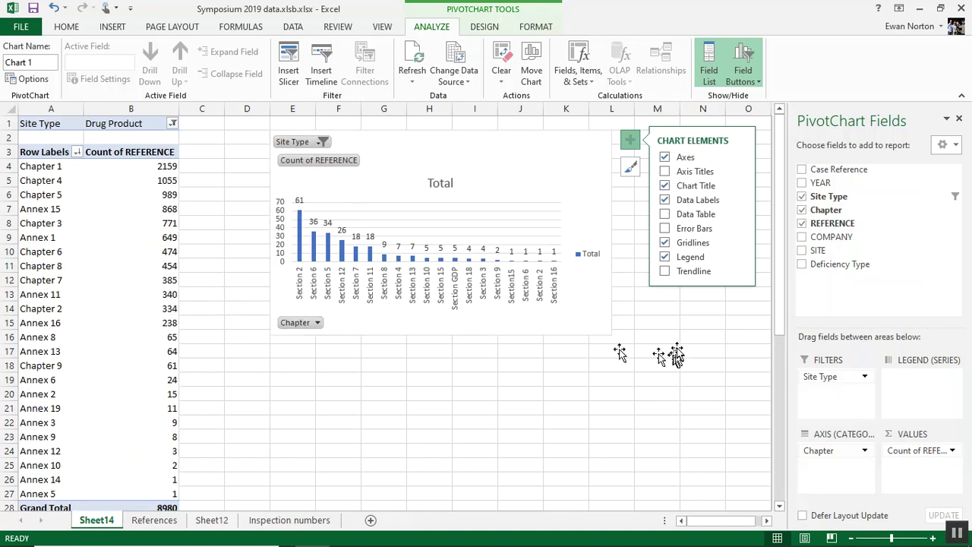
{"action": "left_click", "coordinate": [630, 144]}
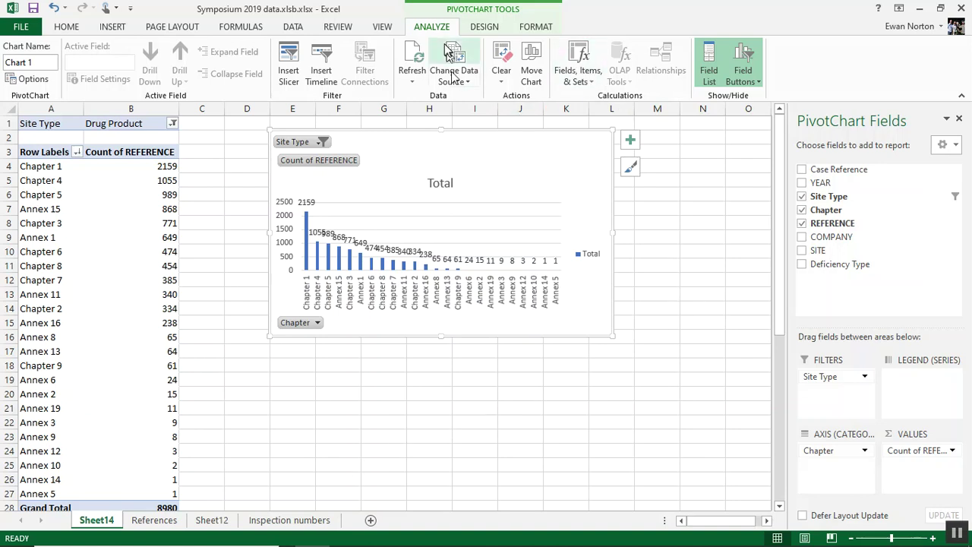
{"action": "left_click", "coordinate": [692, 237]}
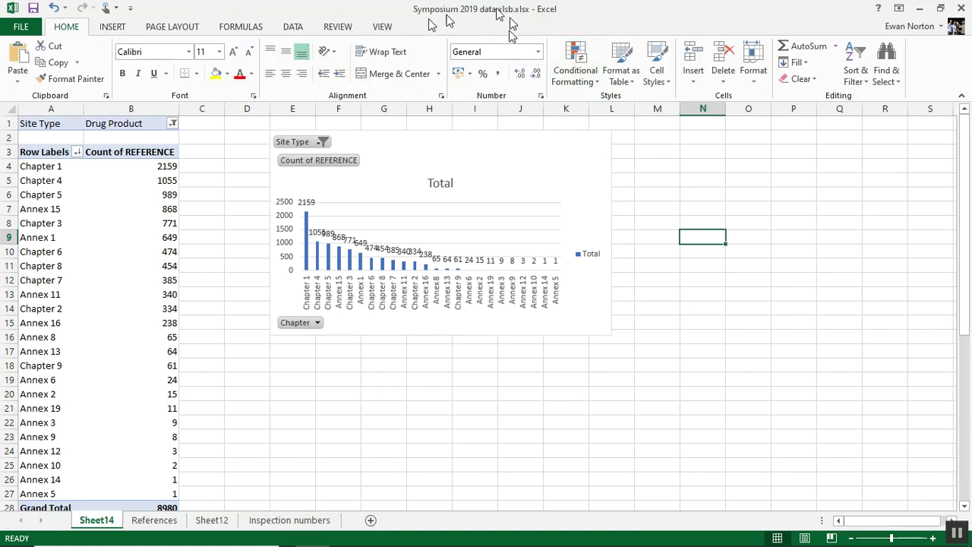
Clear all filters and fields from the pivot, then count REFERENCE again as values (9225)
{"action": "left_click", "coordinate": [587, 199]}
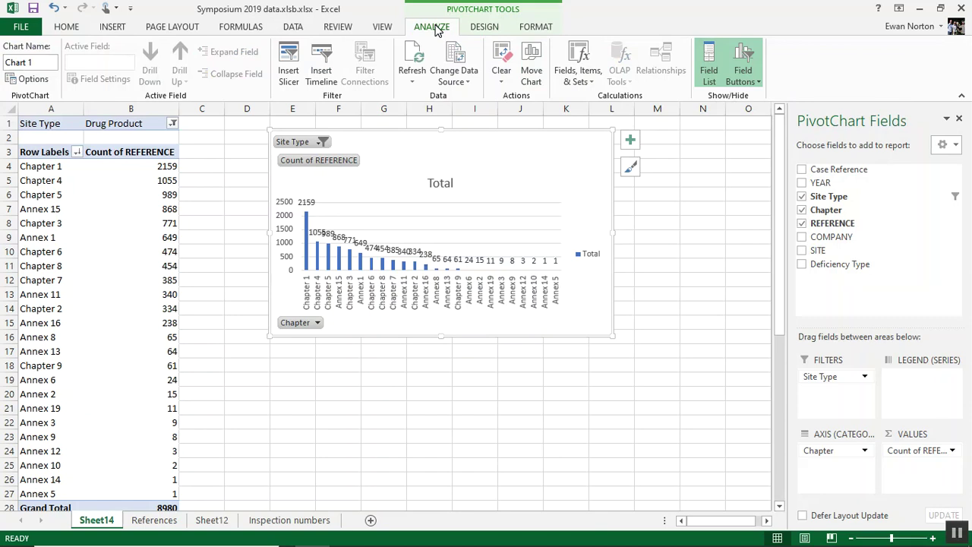
{"action": "left_click", "coordinate": [501, 59]}
{"action": "left_click", "coordinate": [524, 114]}
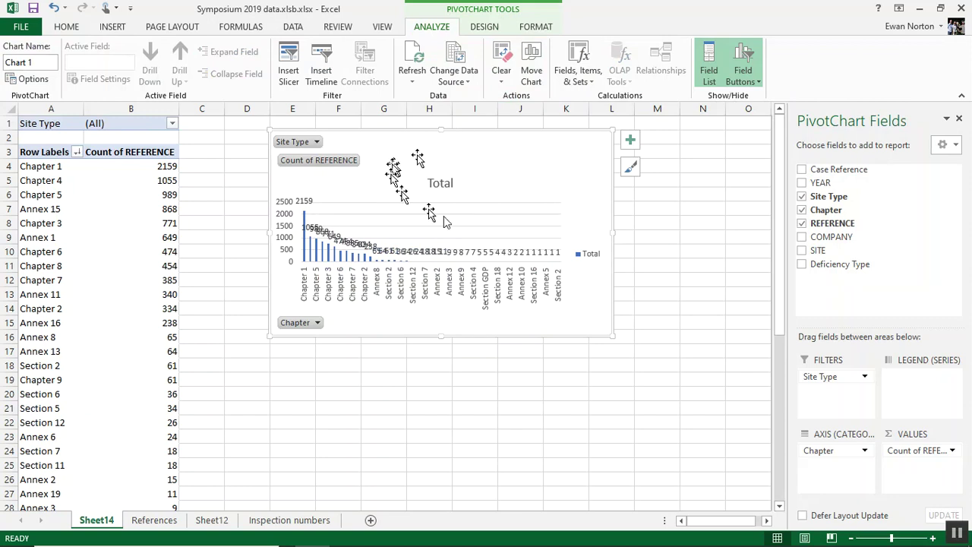
{"action": "left_click", "coordinate": [504, 61]}
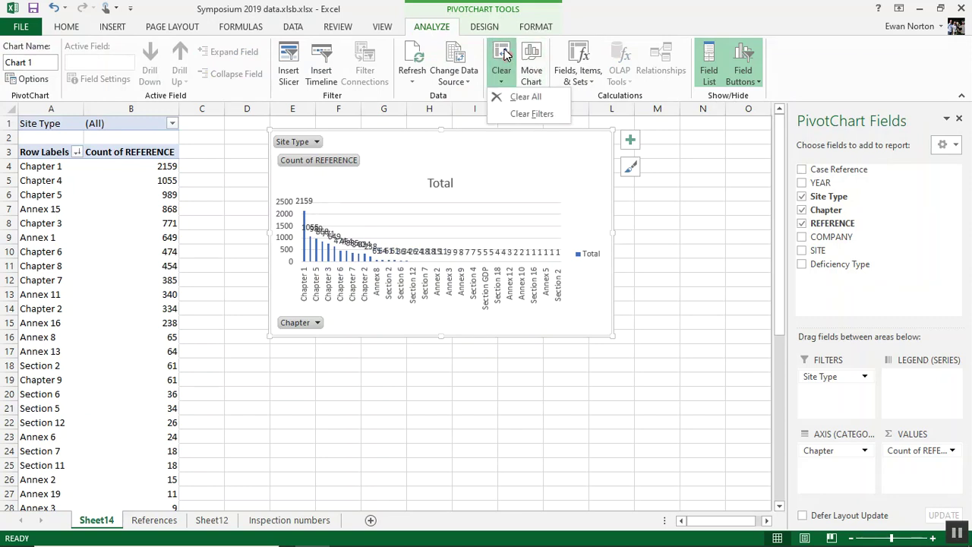
{"action": "left_click", "coordinate": [523, 96]}
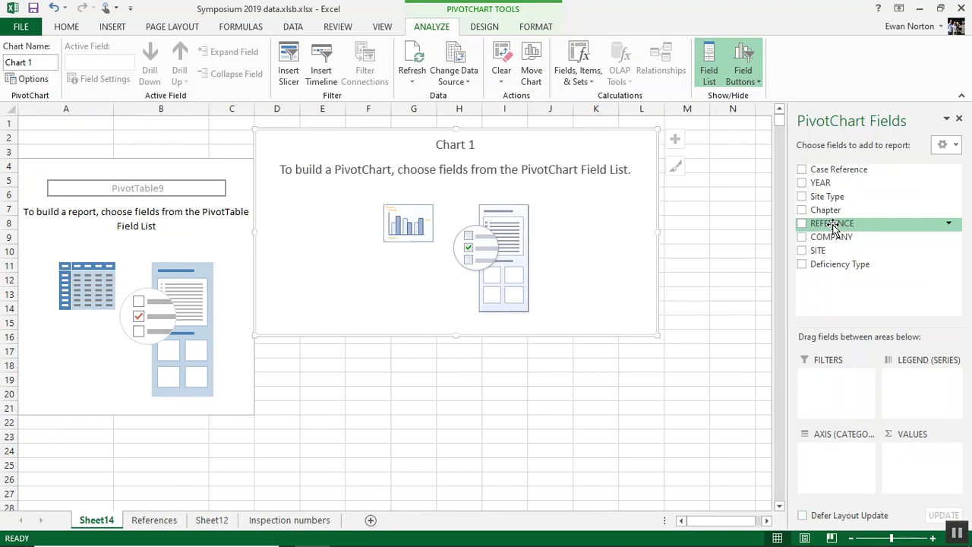
{"action": "left_click_drag", "start_coordinate": [833, 226], "coordinate": [916, 456]}
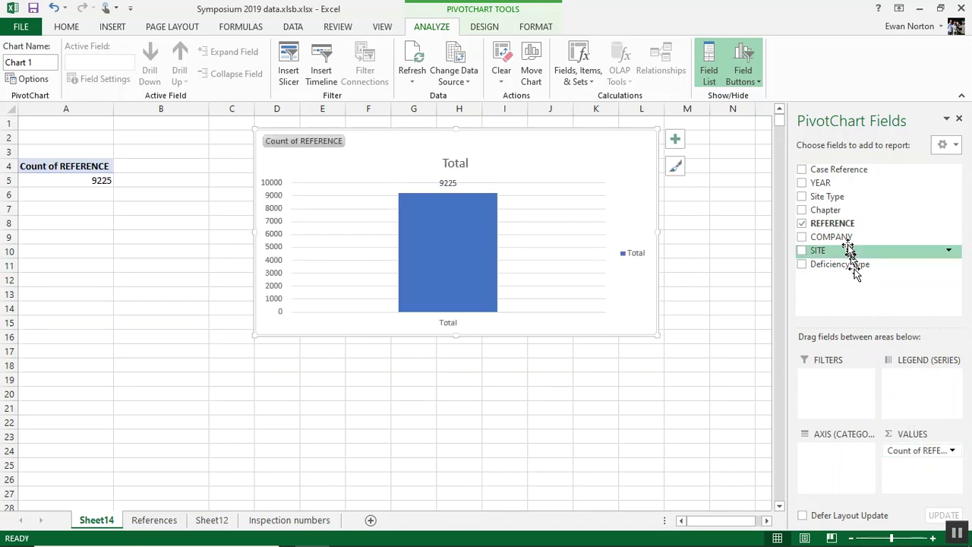
List each REFERENCE on the axis and add a Site Type report filter set to API
{"action": "left_click_drag", "start_coordinate": [843, 225], "coordinate": [849, 471]}
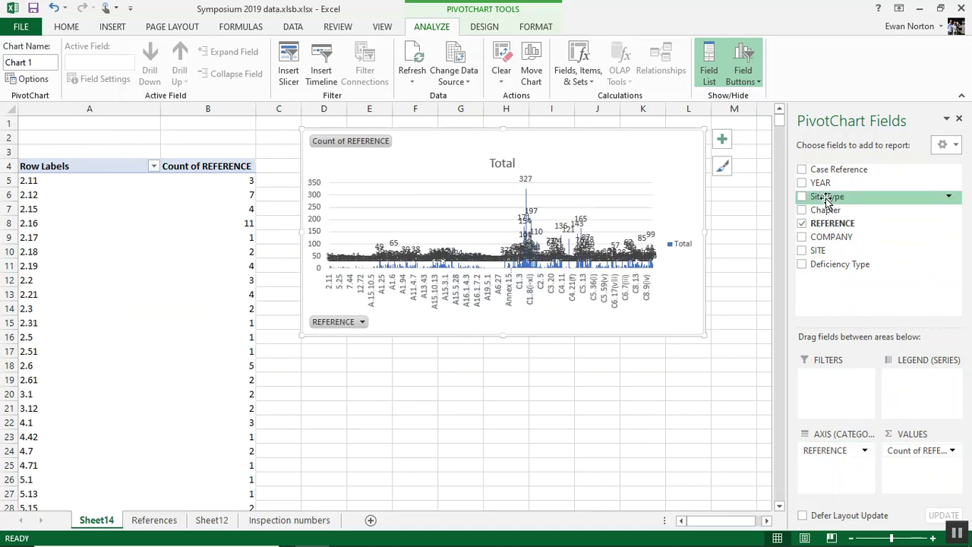
{"action": "left_click_drag", "start_coordinate": [826, 199], "coordinate": [836, 386]}
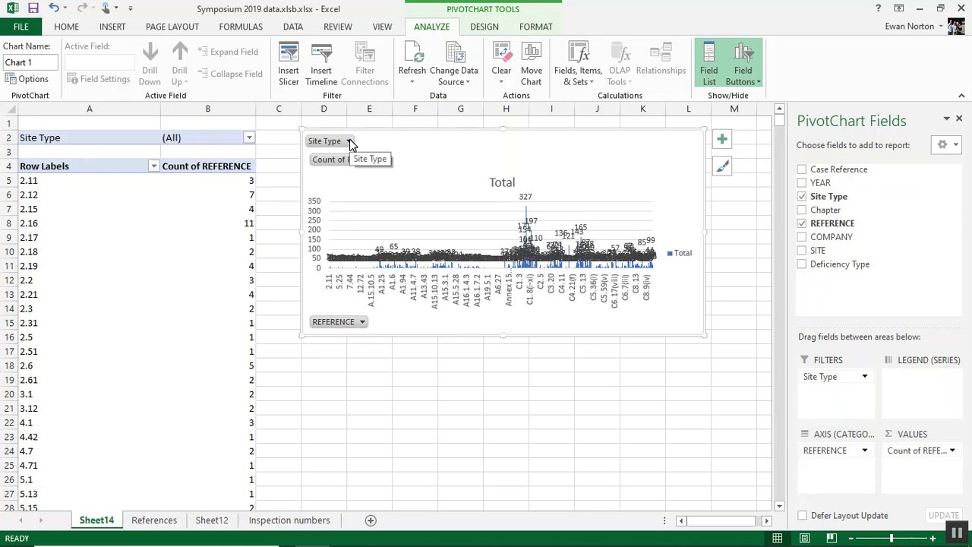
{"action": "left_click", "coordinate": [350, 142]}
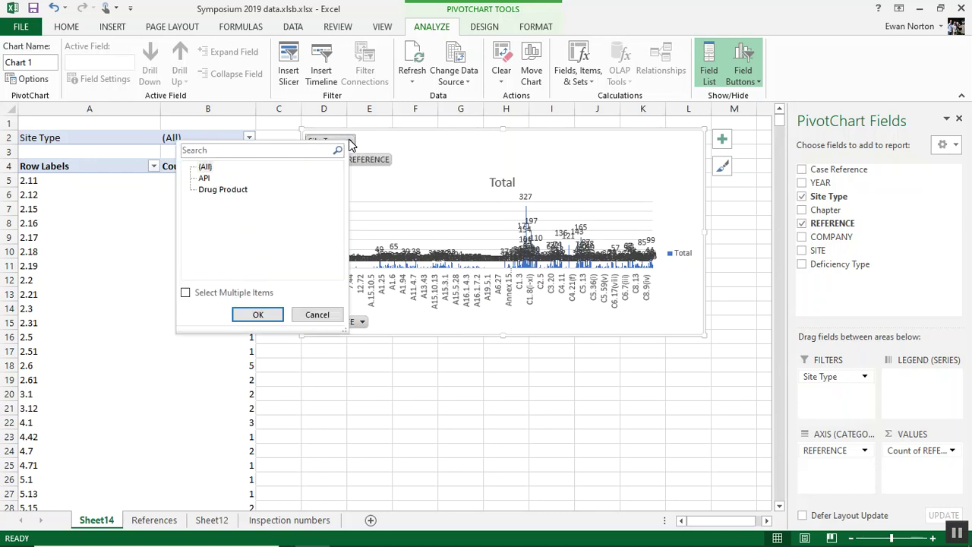
{"action": "left_click", "coordinate": [257, 314]}
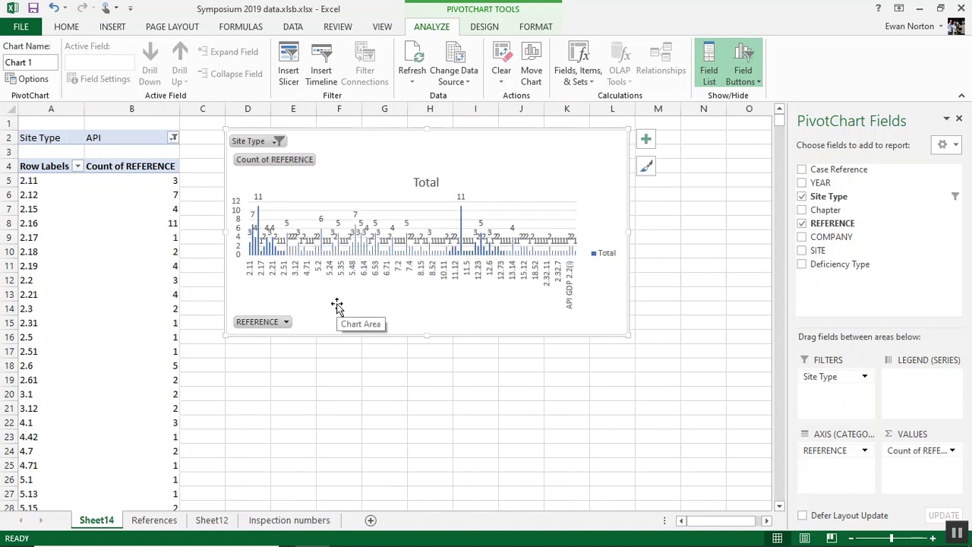
{"action": "left_click", "coordinate": [285, 322]}
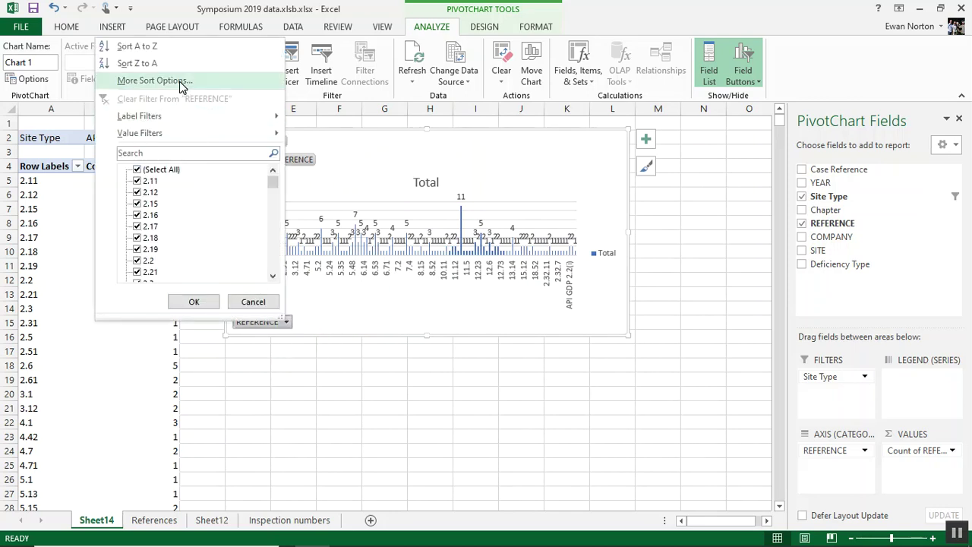
Sort references descending by Count of REFERENCE, led by 2.16 and 11.15 at 11
{"action": "left_click", "coordinate": [181, 82]}
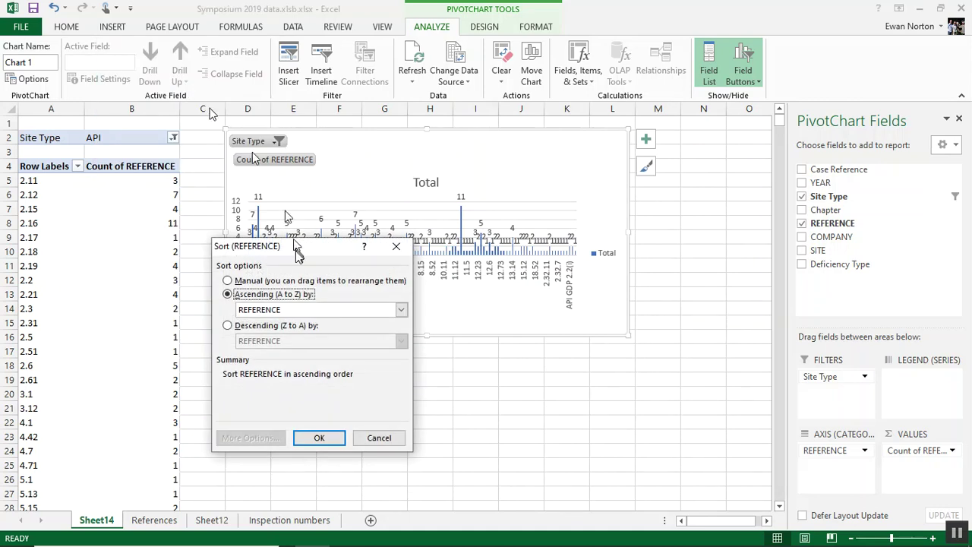
{"action": "left_click", "coordinate": [228, 325]}
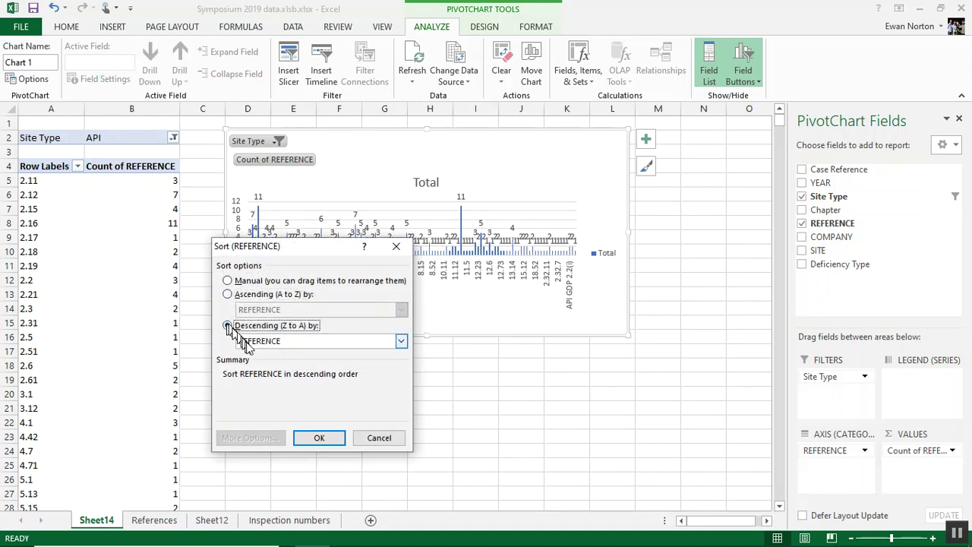
{"action": "left_click", "coordinate": [254, 341]}
{"action": "left_click", "coordinate": [261, 363]}
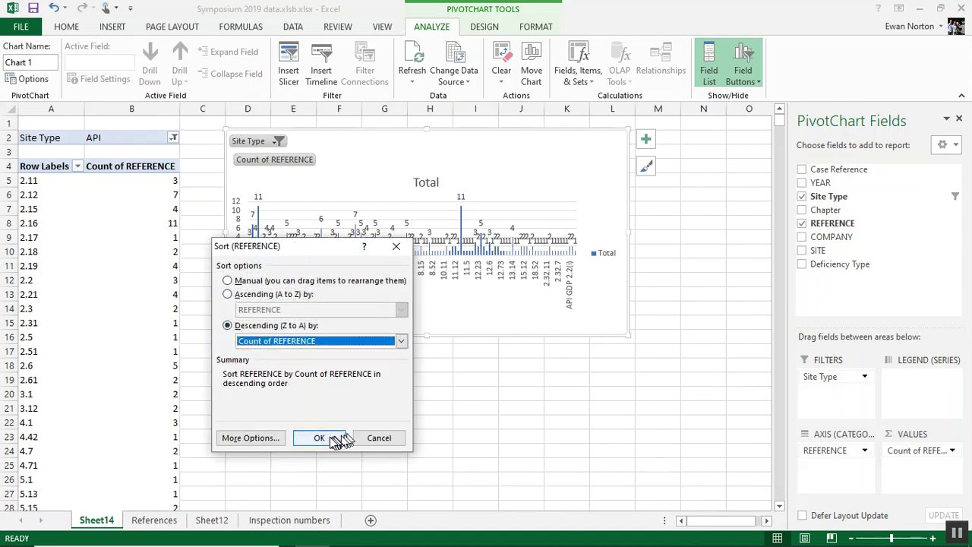
{"action": "left_click", "coordinate": [331, 439]}
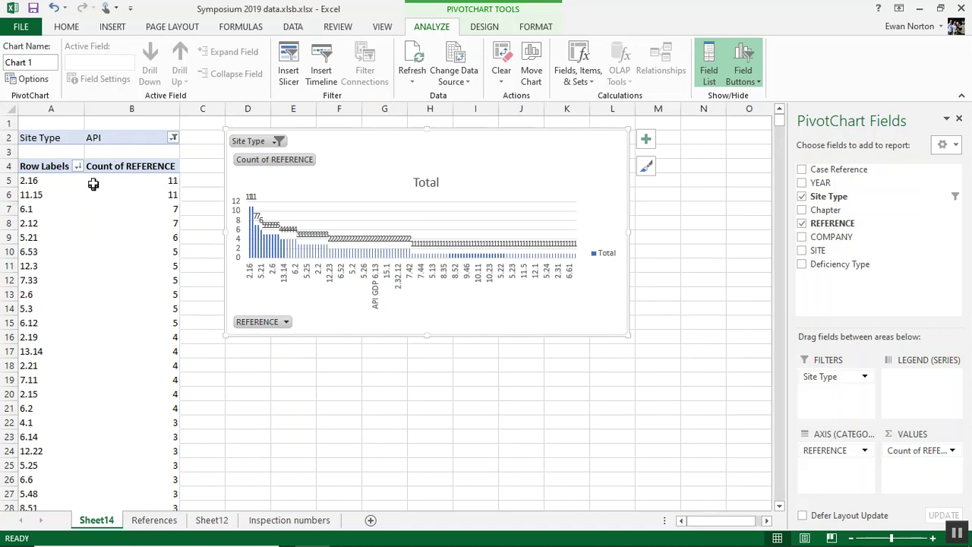
{"action": "mouse_move", "coordinate": [94, 183]}
{"action": "left_click", "coordinate": [278, 141]}
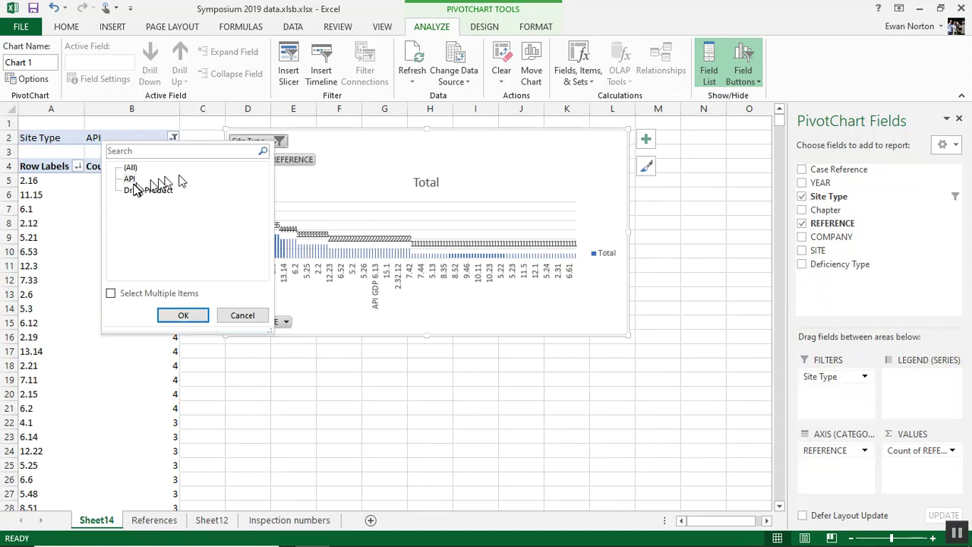
{"action": "left_click", "coordinate": [110, 294]}
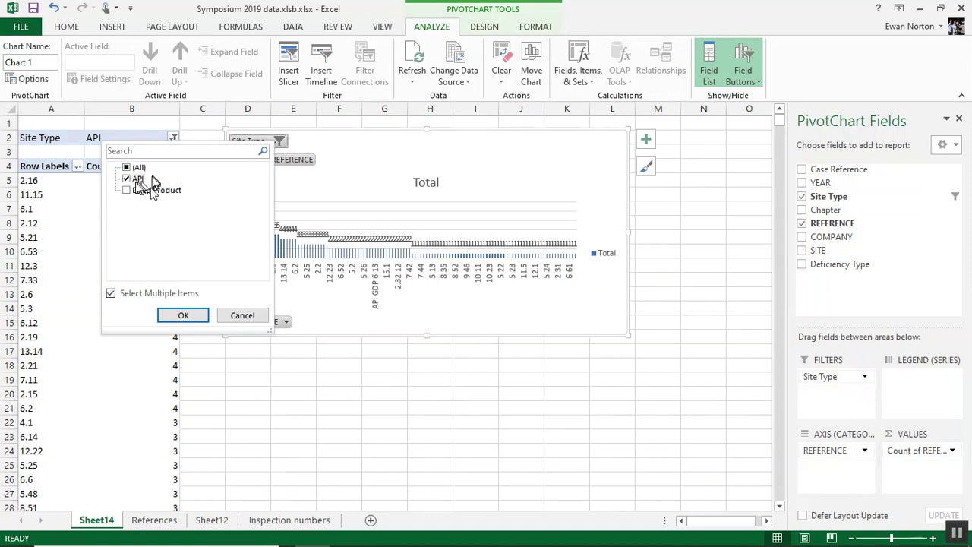
{"action": "left_click", "coordinate": [127, 178]}
{"action": "left_click", "coordinate": [126, 190]}
{"action": "left_click", "coordinate": [183, 317]}
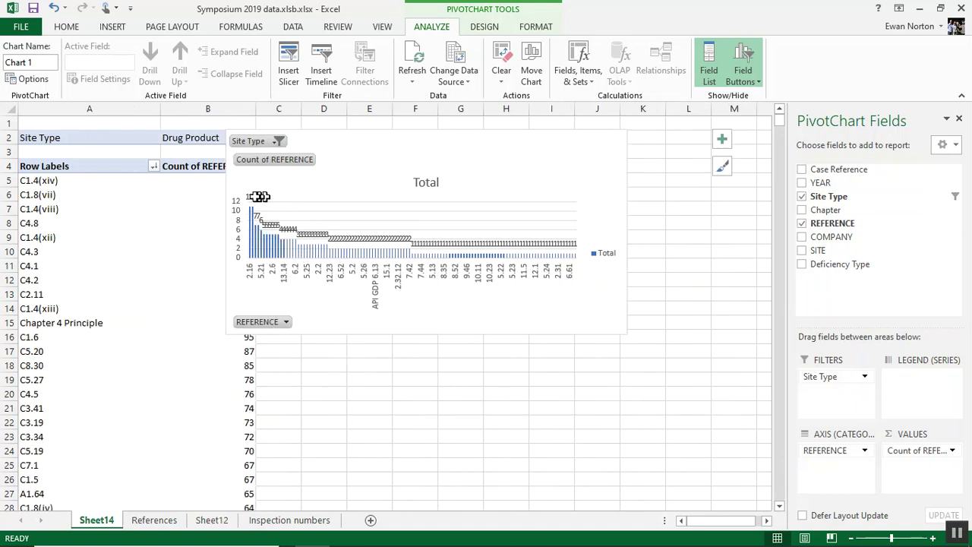
{"action": "left_click_drag", "start_coordinate": [253, 193], "coordinate": [329, 193]}
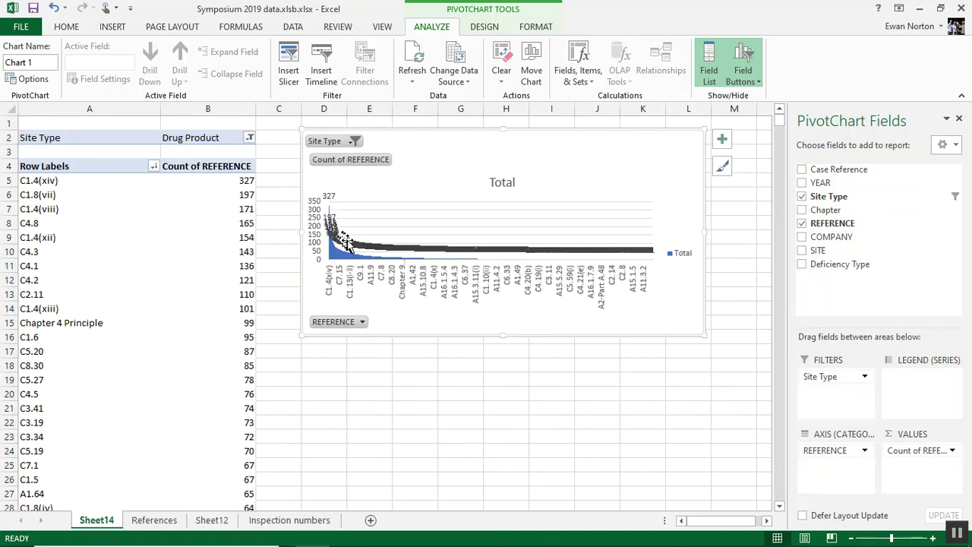
Apply a Top 10 Items by Count of REFERENCE value filter, totalling 1625
{"action": "left_click", "coordinate": [363, 323]}
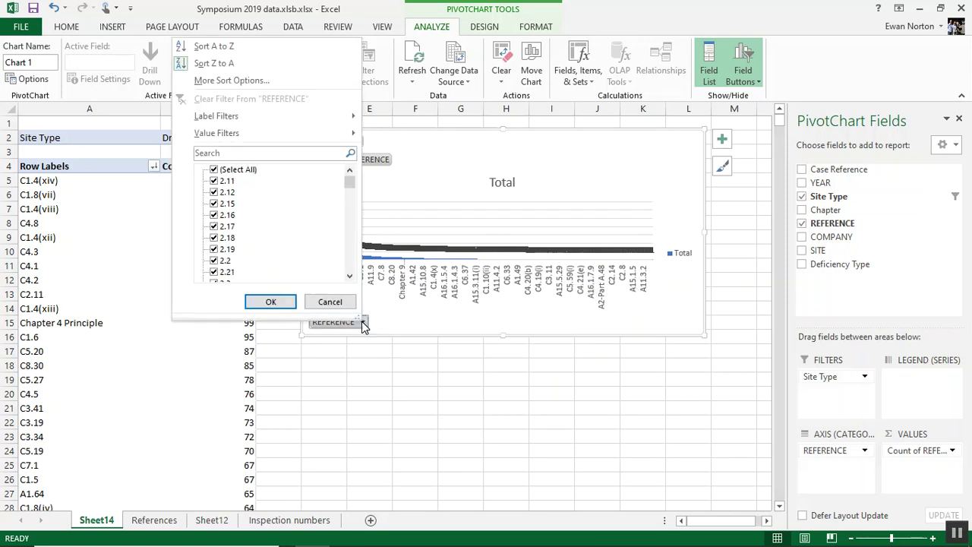
{"action": "mouse_move", "coordinate": [221, 134]}
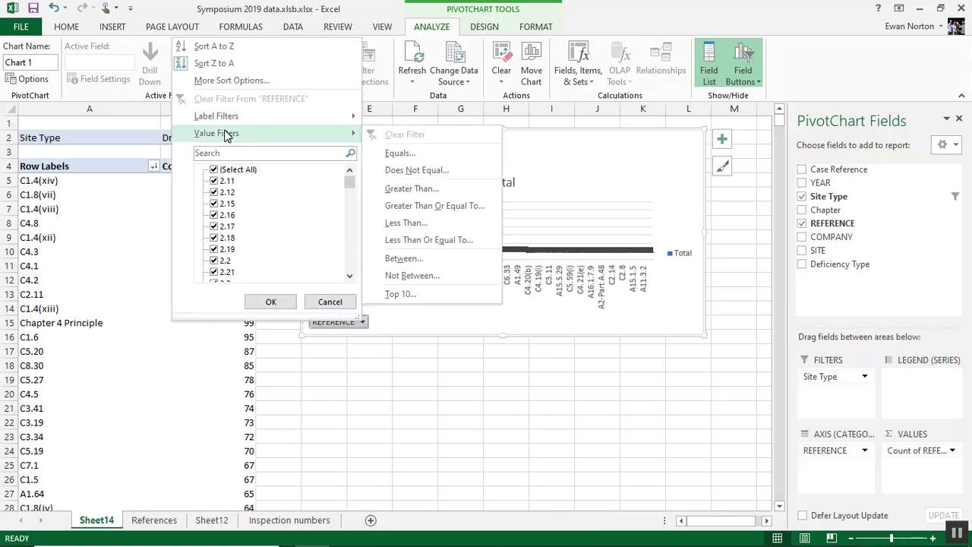
{"action": "left_click", "coordinate": [402, 294]}
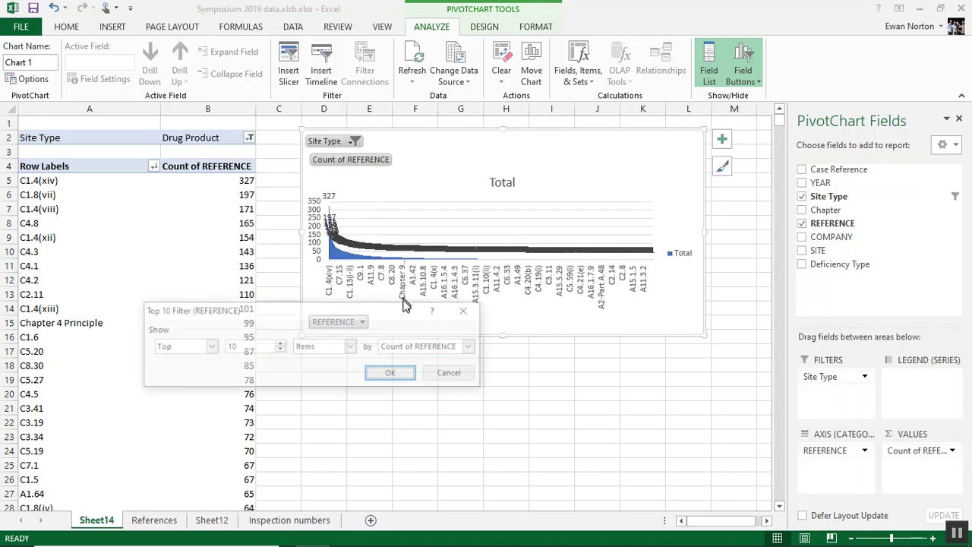
{"action": "left_click", "coordinate": [395, 375]}
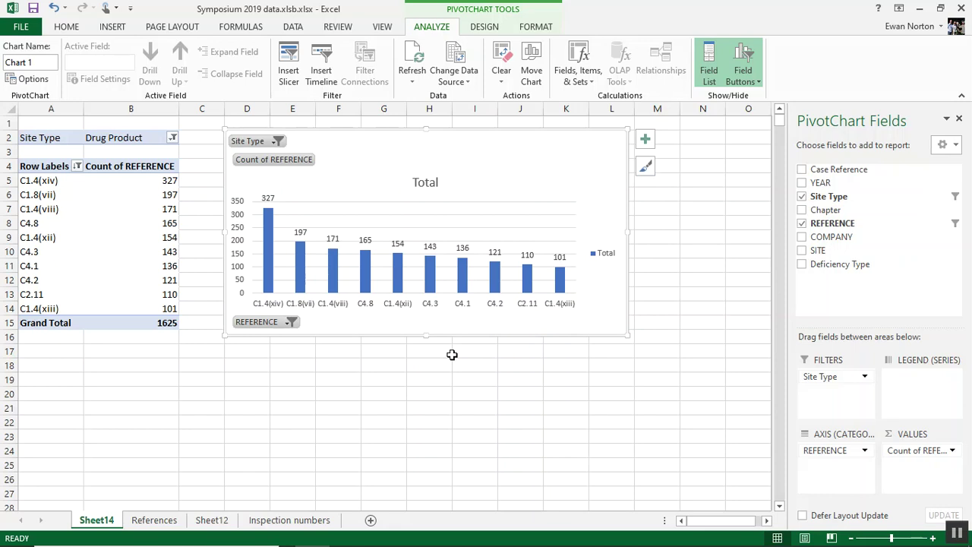
Group references under Chapter and filter Deficiency Type to Critical and Major only
{"action": "left_click_drag", "start_coordinate": [851, 211], "coordinate": [822, 448]}
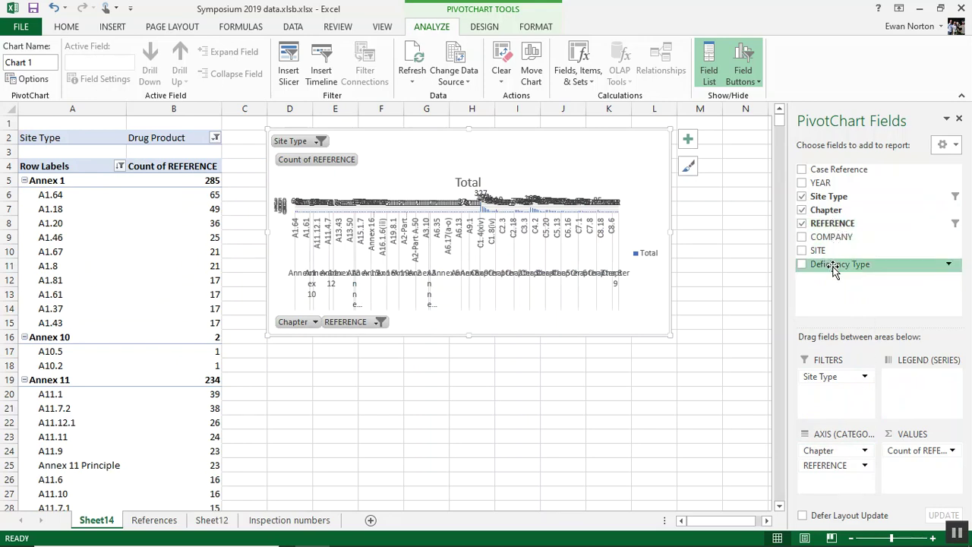
{"action": "left_click_drag", "start_coordinate": [834, 267], "coordinate": [827, 400]}
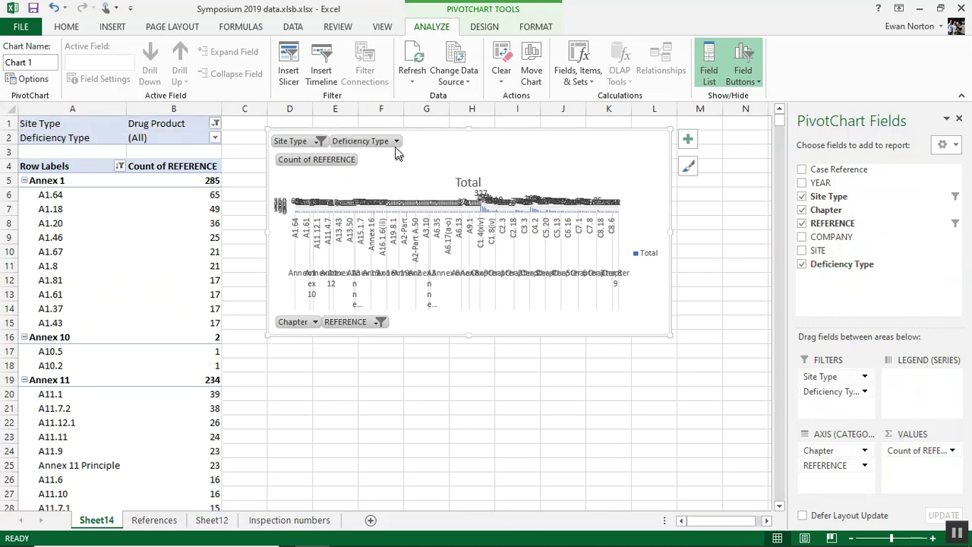
{"action": "left_click", "coordinate": [396, 142]}
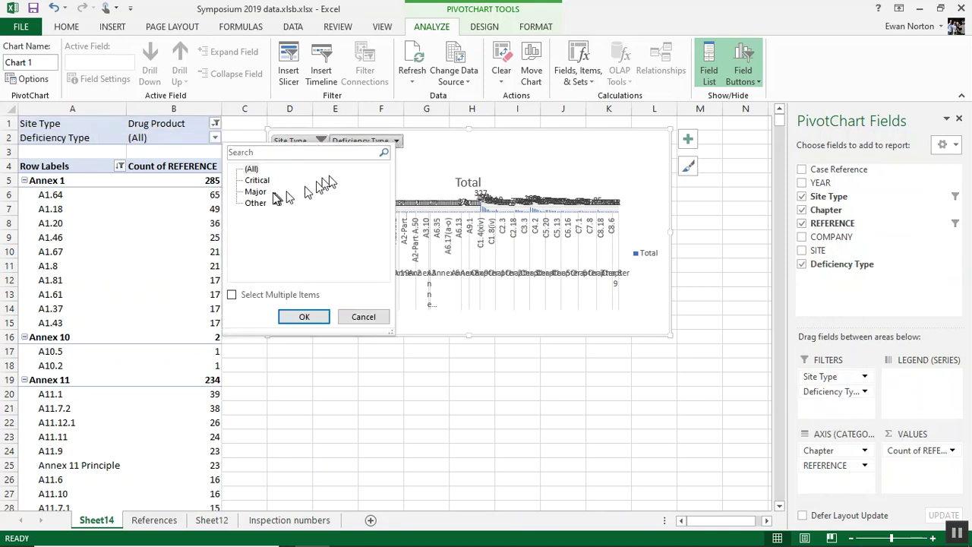
{"action": "left_click", "coordinate": [231, 295]}
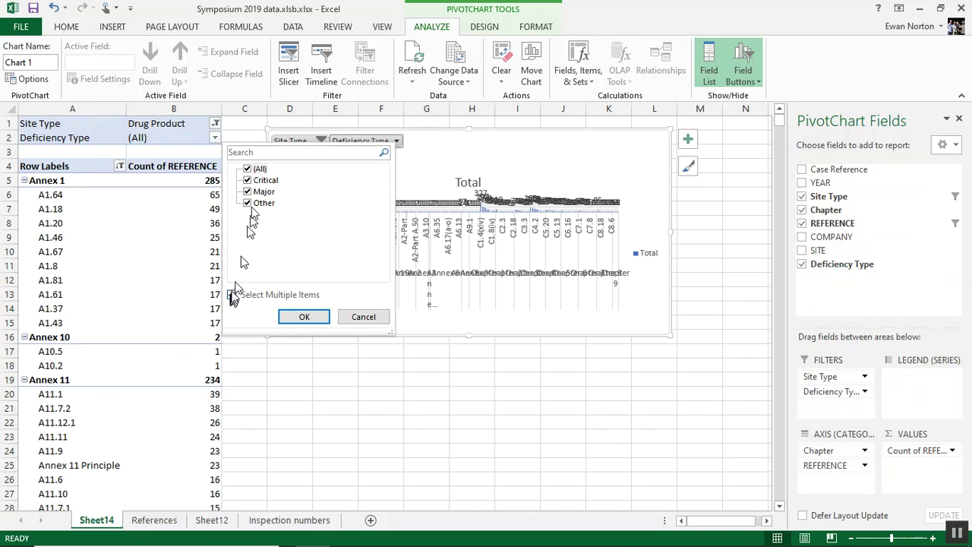
{"action": "left_click", "coordinate": [259, 202]}
{"action": "left_click", "coordinate": [304, 317]}
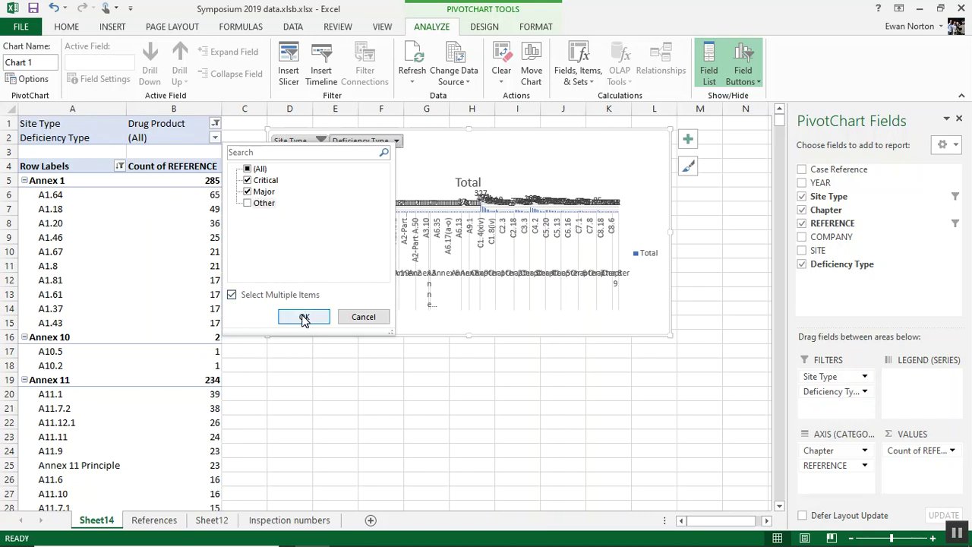
{"action": "left_click", "coordinate": [304, 318]}
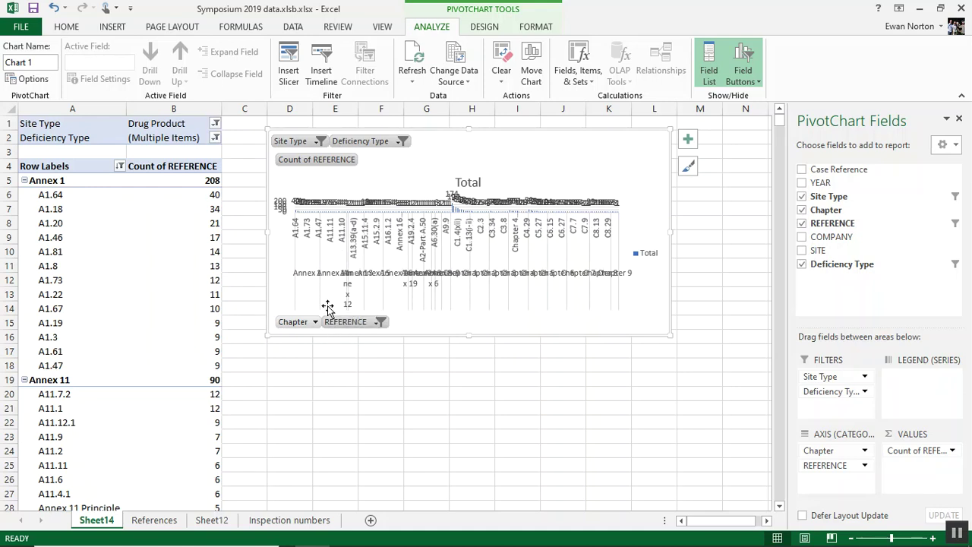
Filter REFERENCE to the top 3 items by Count of REFERENCE within each chapter
{"action": "left_click", "coordinate": [379, 322]}
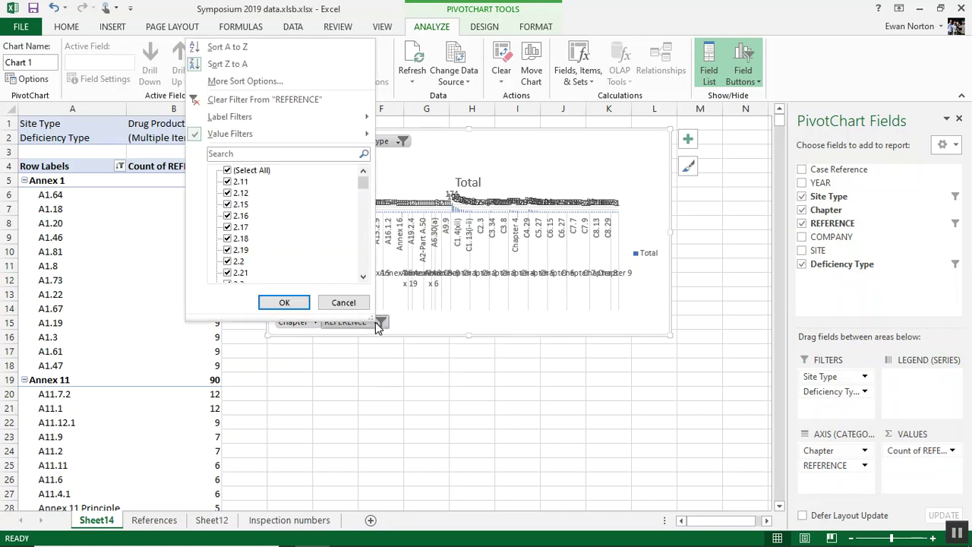
{"action": "mouse_move", "coordinate": [245, 135]}
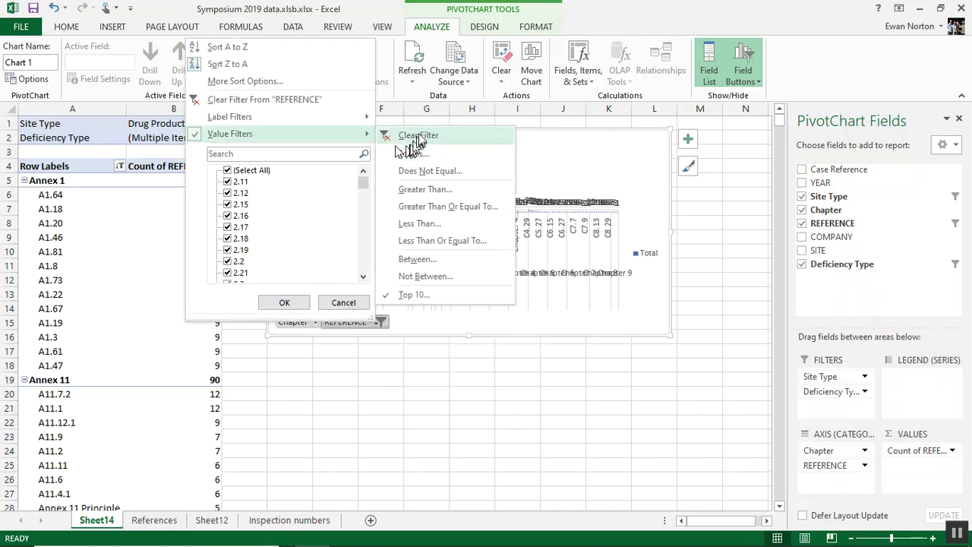
{"action": "left_click", "coordinate": [414, 295]}
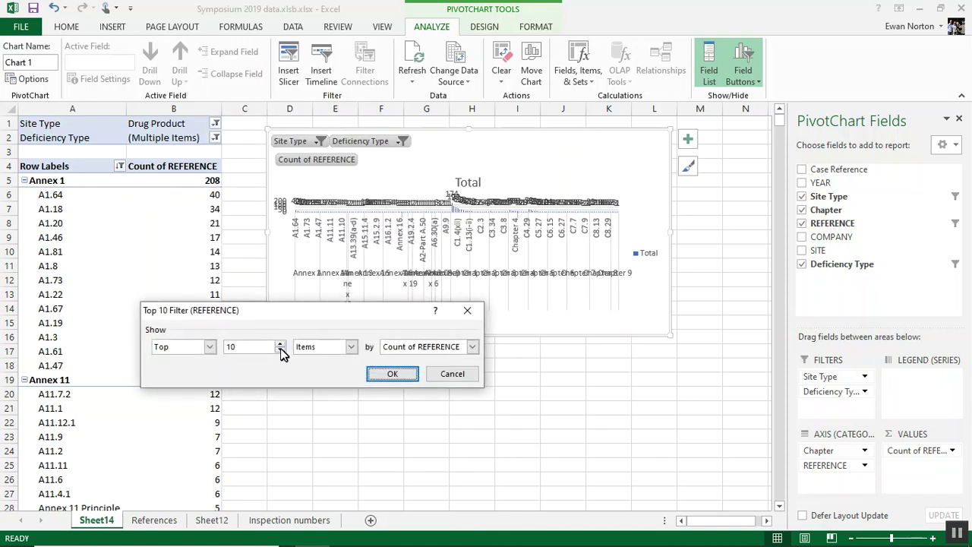
{"action": "left_click", "coordinate": [280, 351]}
{"action": "left_click", "coordinate": [393, 374]}
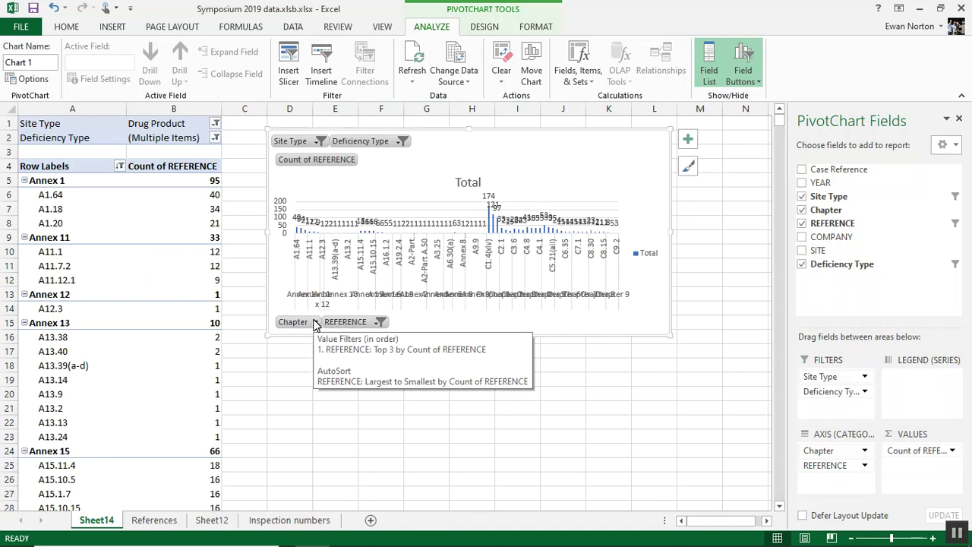
In the Chapter filter, deselect all chapters and tick Annex 1 and Annex 15
{"action": "left_click", "coordinate": [314, 322]}
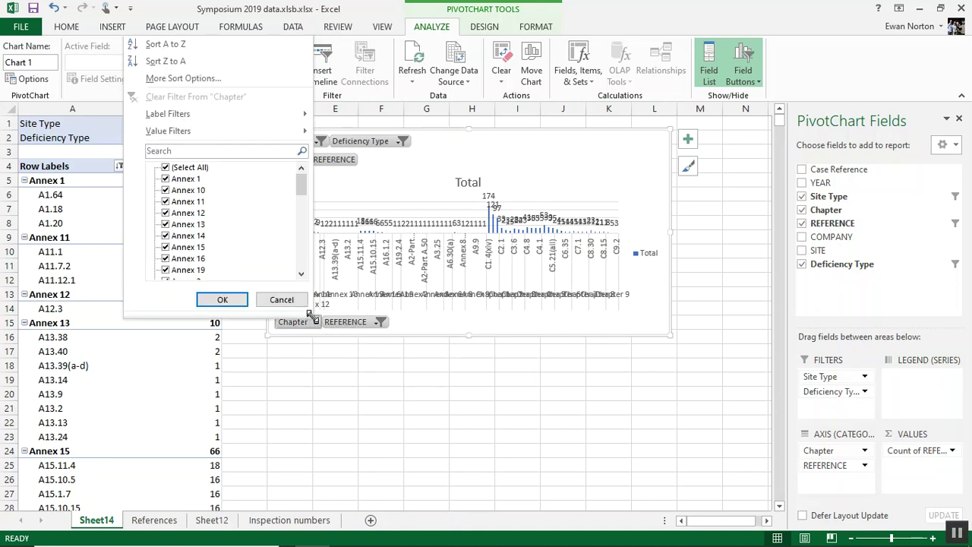
{"action": "left_click", "coordinate": [166, 167]}
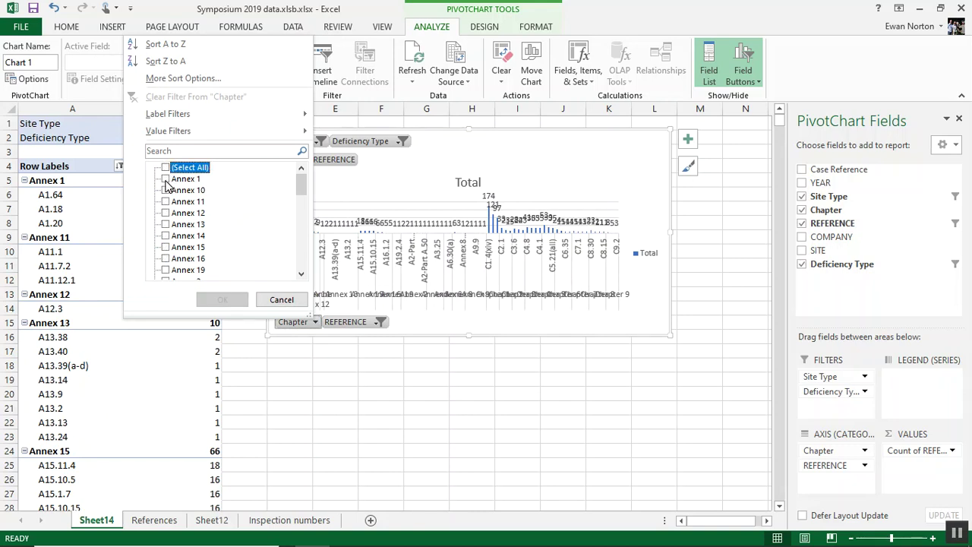
{"action": "left_click", "coordinate": [165, 180]}
{"action": "scroll", "coordinate": [174, 237], "scroll_direction": "down", "scroll_amount": 1}
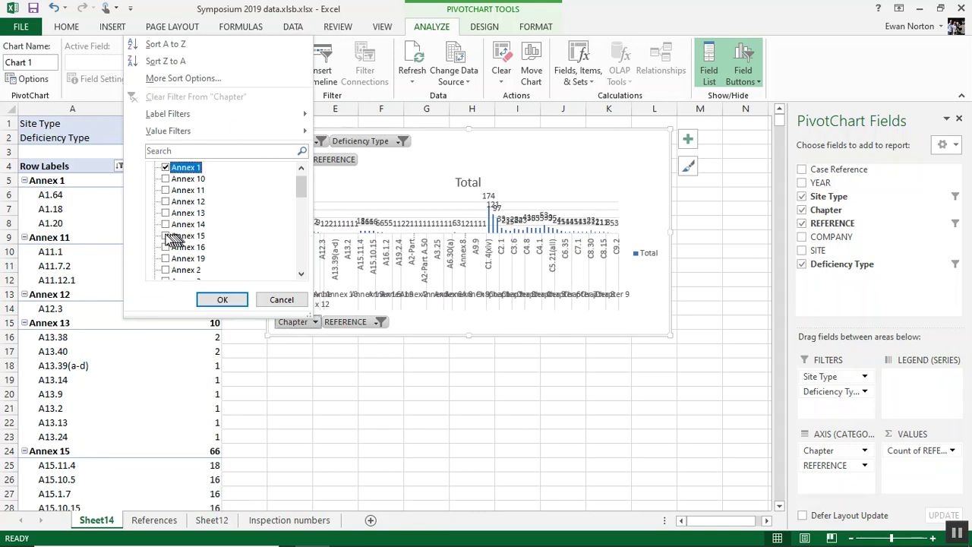
{"action": "left_click", "coordinate": [166, 236]}
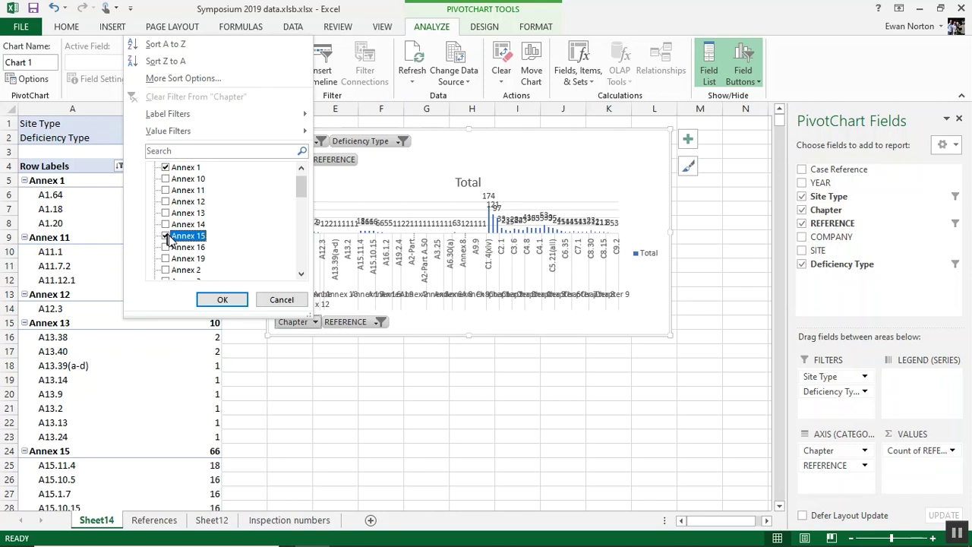
{"action": "left_click", "coordinate": [301, 278]}
{"action": "left_click", "coordinate": [300, 278]}
{"action": "left_click", "coordinate": [301, 278]}
{"action": "left_click", "coordinate": [300, 278]}
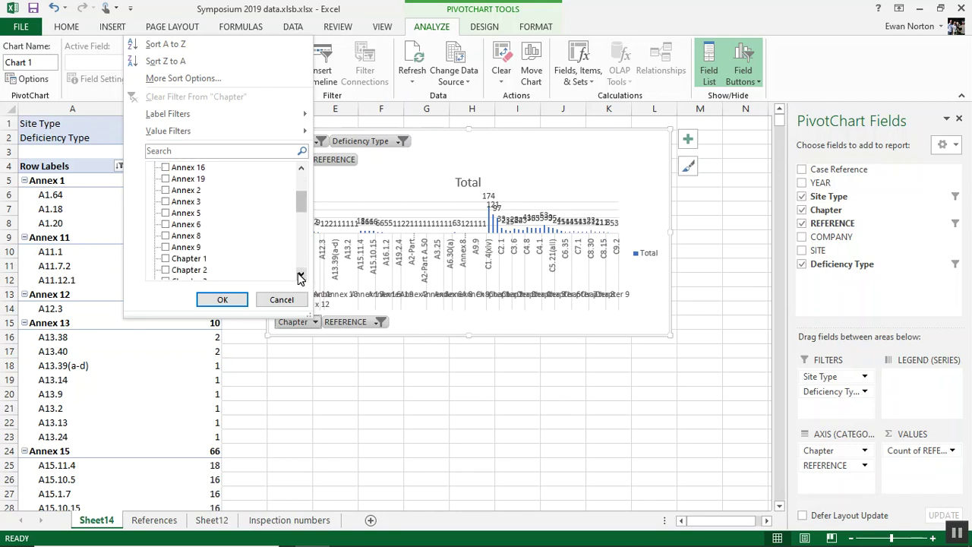
{"action": "left_click", "coordinate": [301, 278]}
{"action": "left_click", "coordinate": [301, 278]}
{"action": "left_click", "coordinate": [301, 278]}
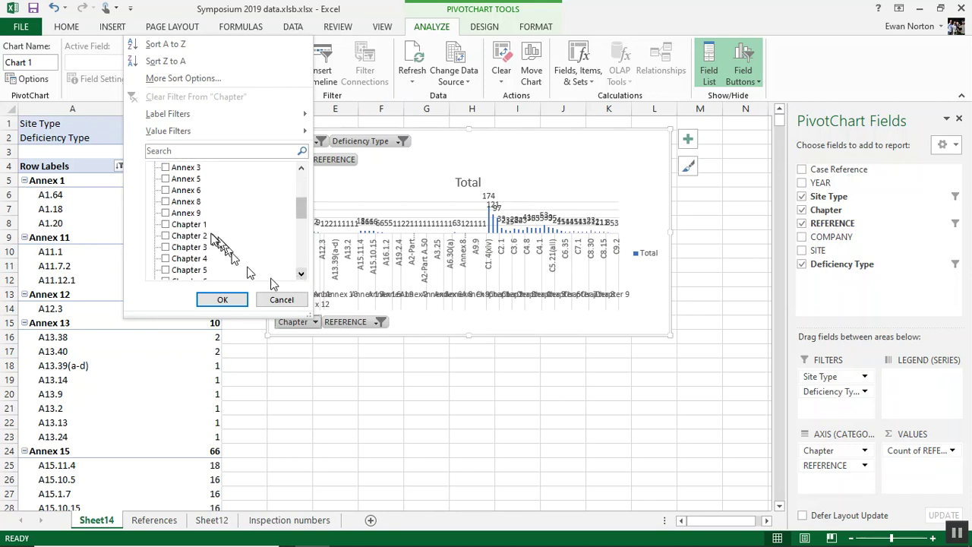
Also tick Chapter 1, Chapter 2 and Chapter 5 and apply the chapter filter
{"action": "left_click", "coordinate": [166, 225]}
{"action": "left_click", "coordinate": [166, 236]}
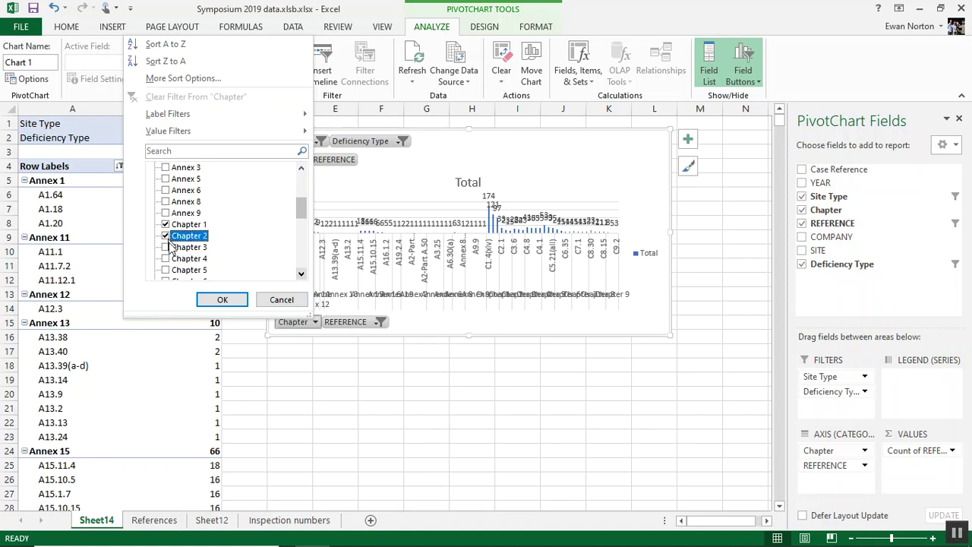
{"action": "left_click", "coordinate": [165, 270]}
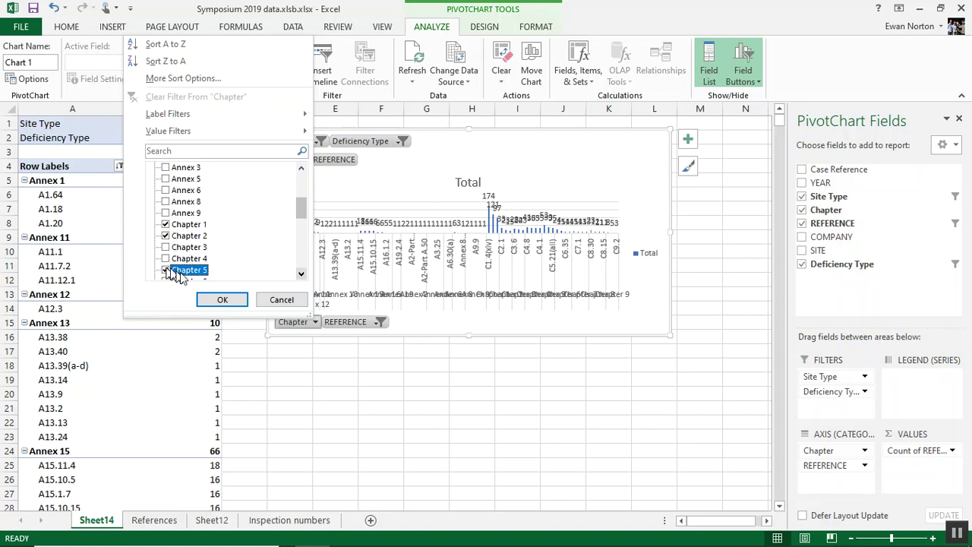
{"action": "left_click", "coordinate": [221, 301]}
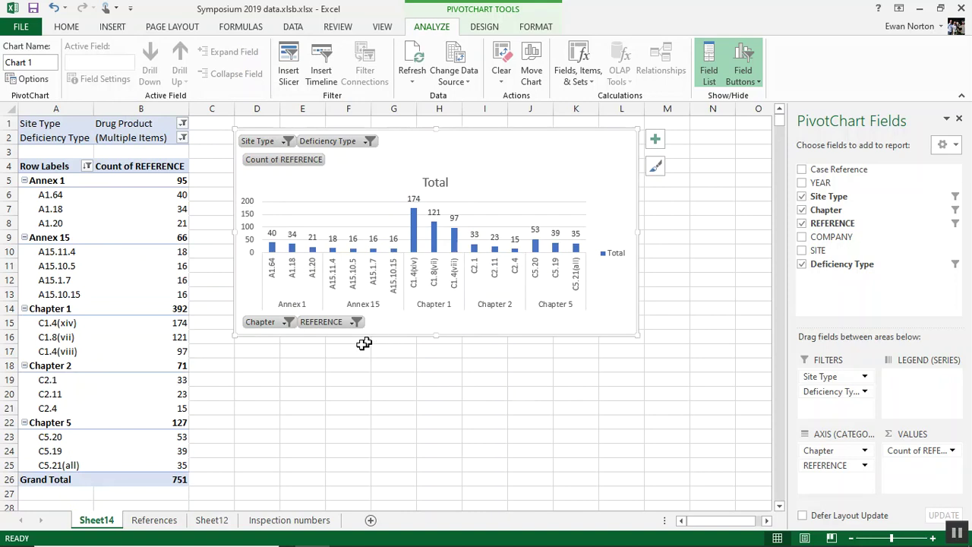